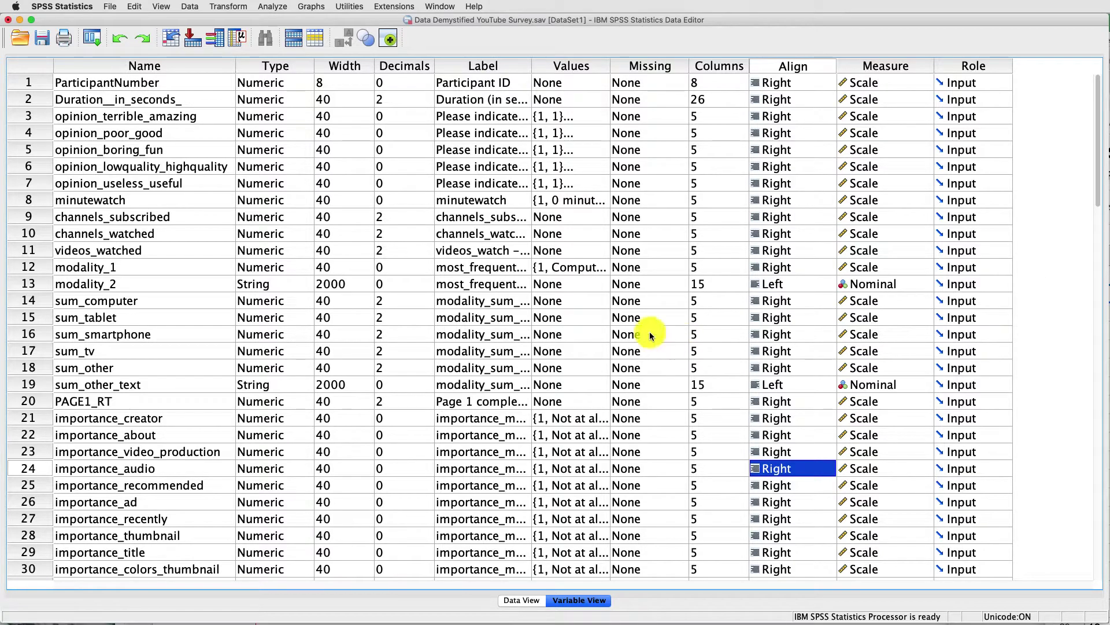
- Show the gender variable's value labels: 1 = Male, 2 = Female, 3 = Other
scroll(412, 326, down, 15)
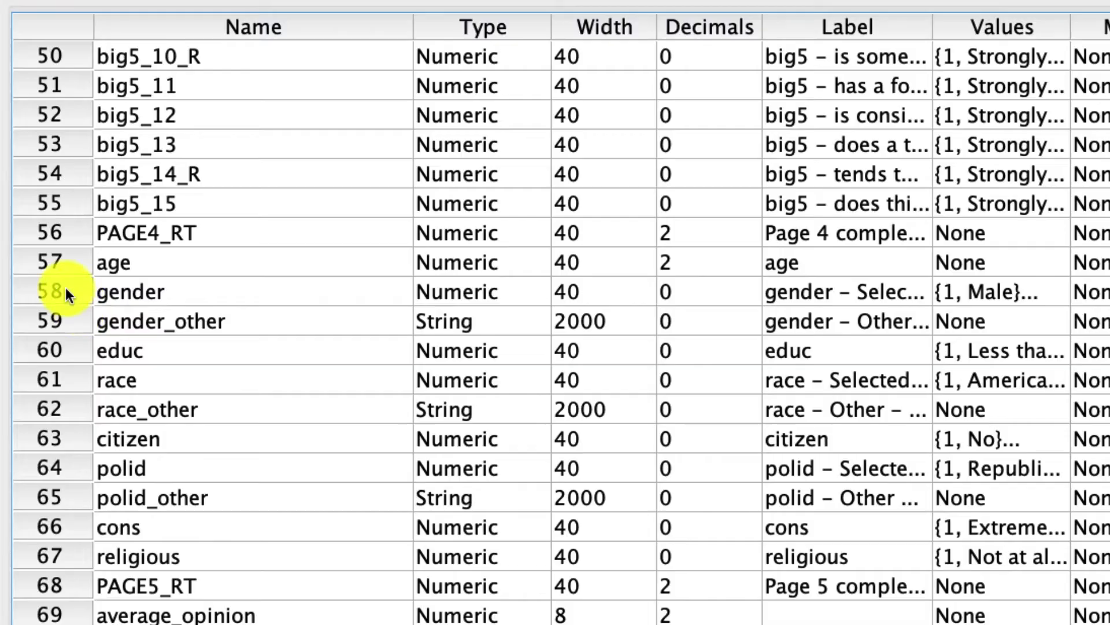
click(66, 293)
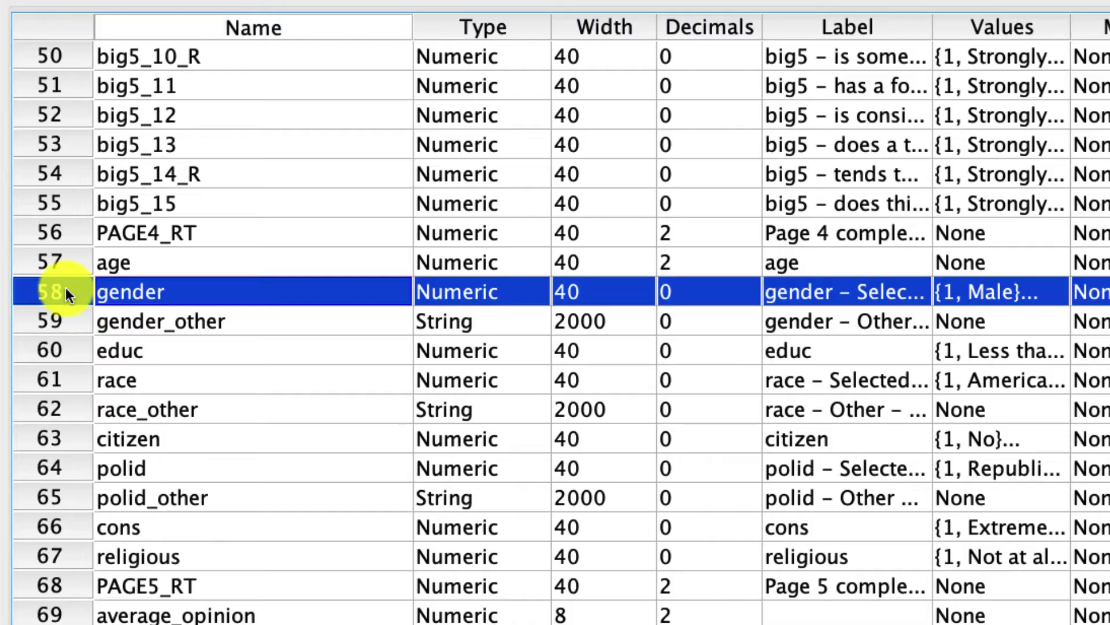
click(1041, 294)
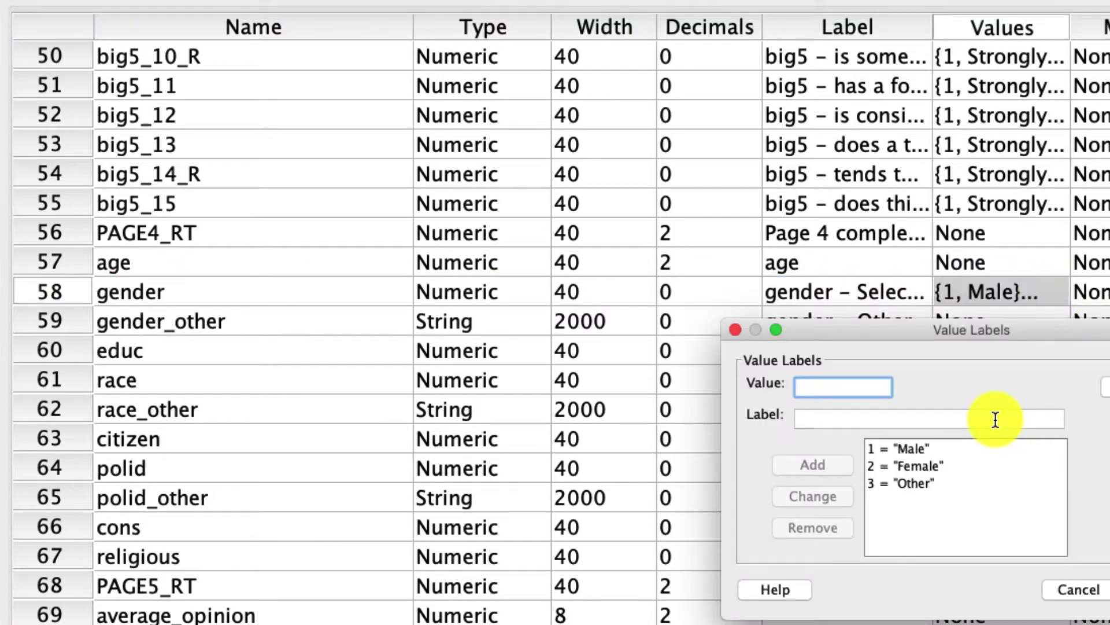
click(915, 489)
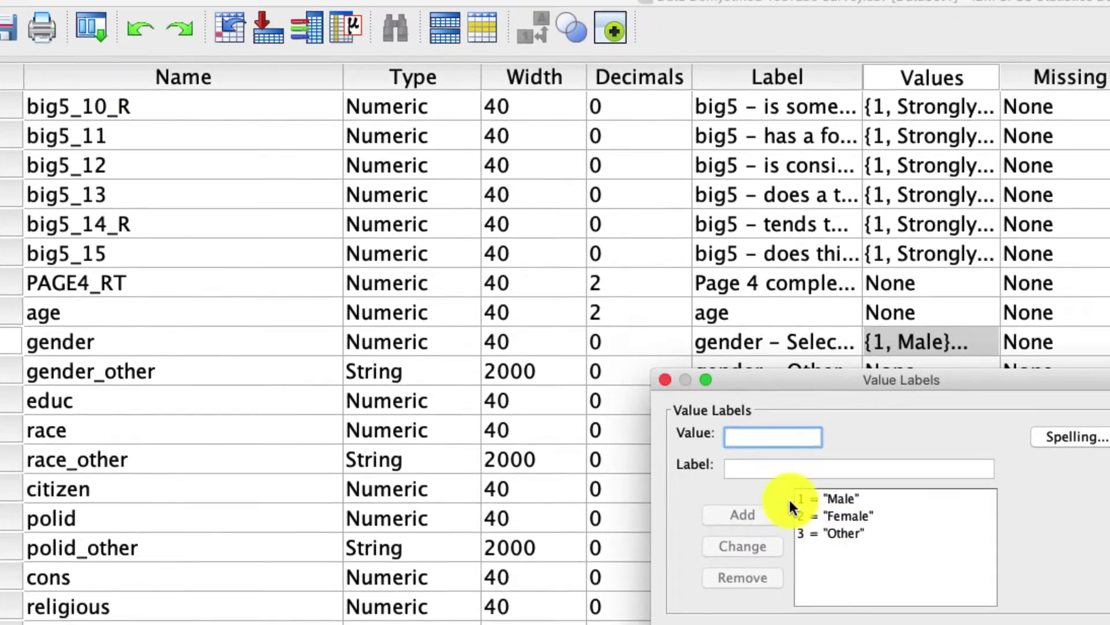
- Close the value labels and filter the data to cases where gender < 3
key(Return)
click(210, 13)
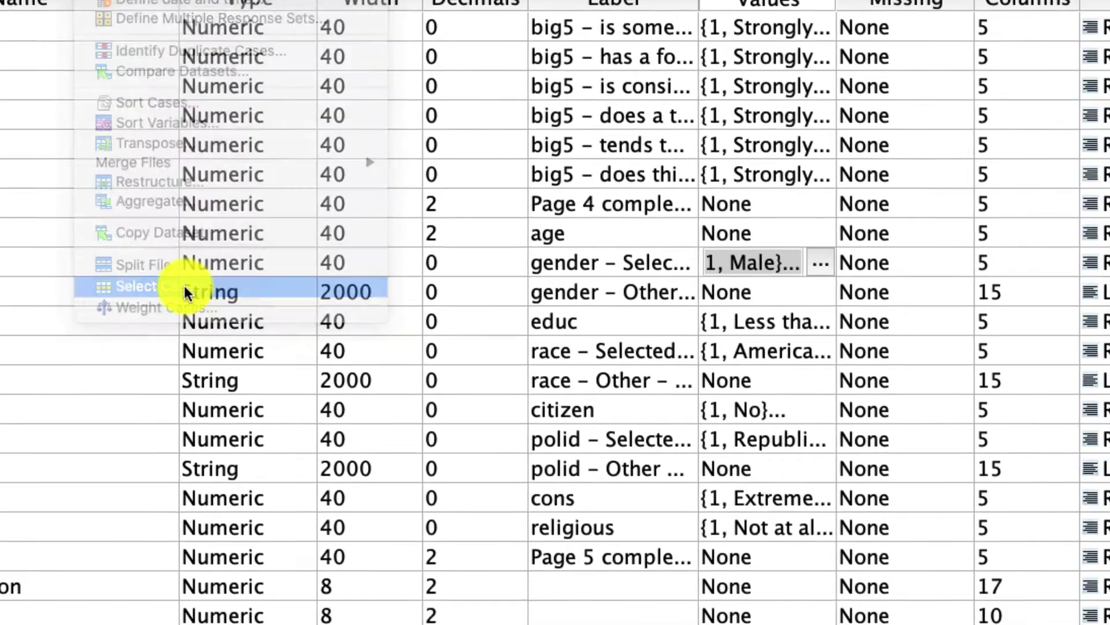
click(187, 289)
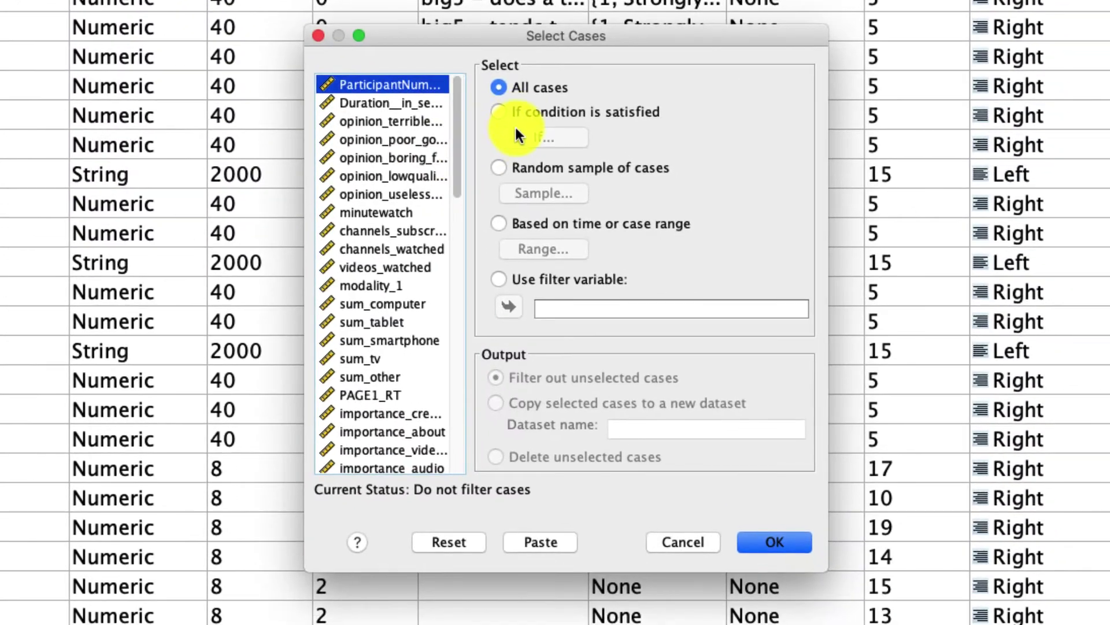
click(515, 116)
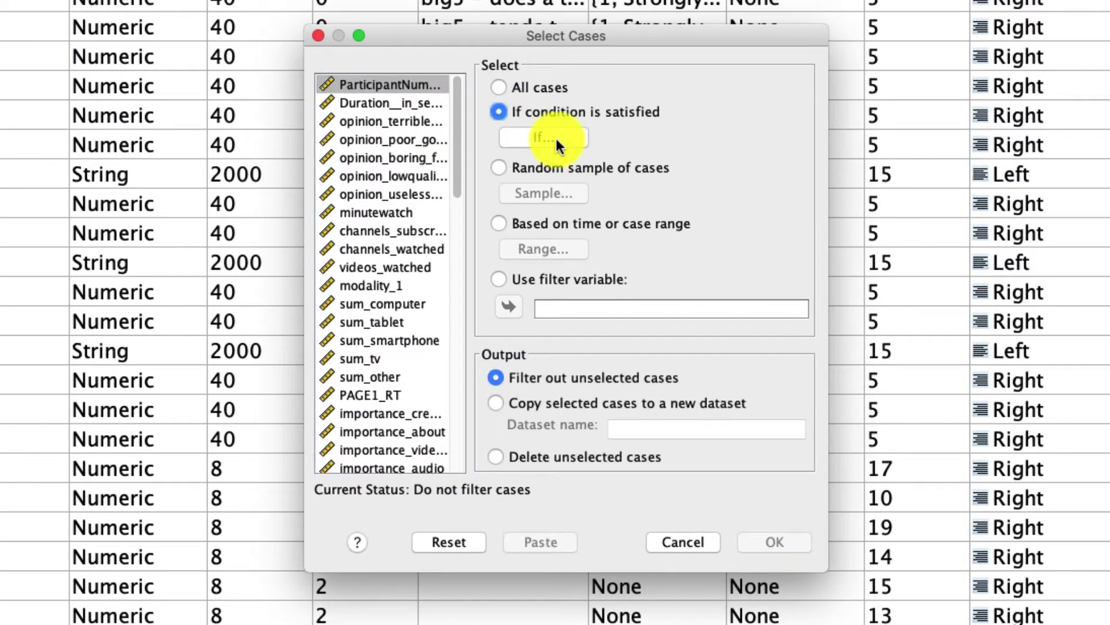
click(556, 136)
text(gender )
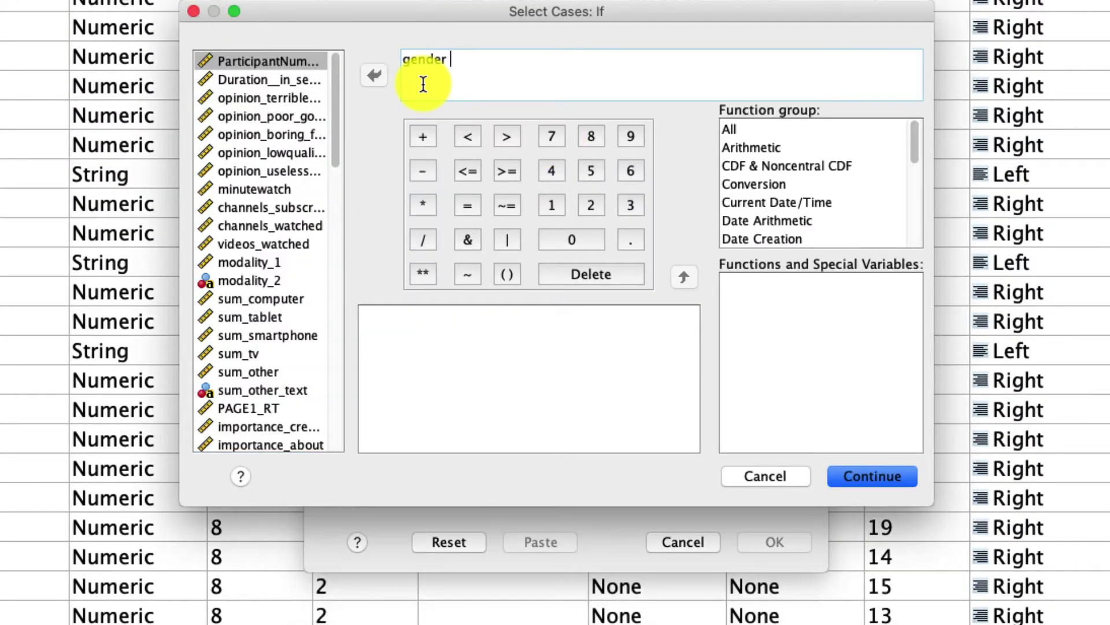
text(< 3)
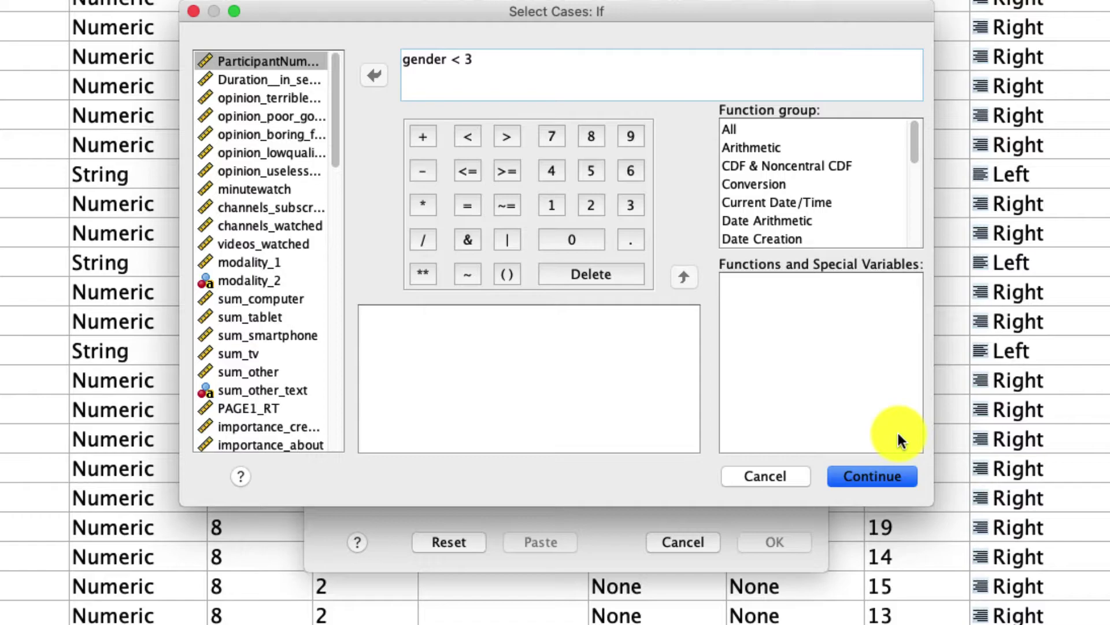
click(900, 477)
click(804, 538)
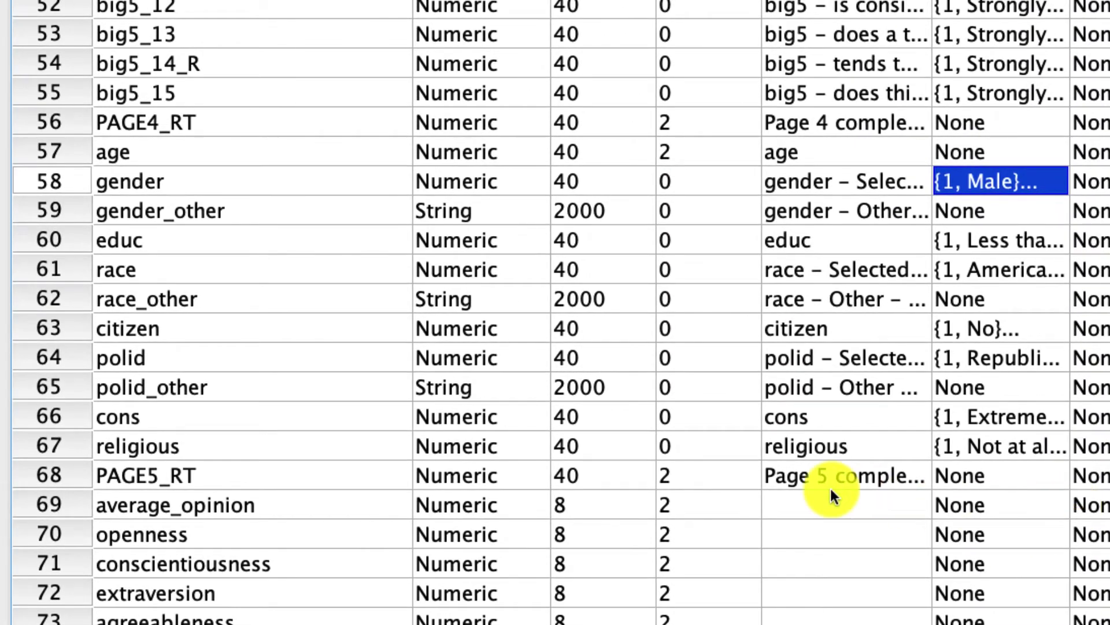
- Select the importance_video_production and importance_audio rows (23–24) in Variable View
scroll(810, 484, up, 10)
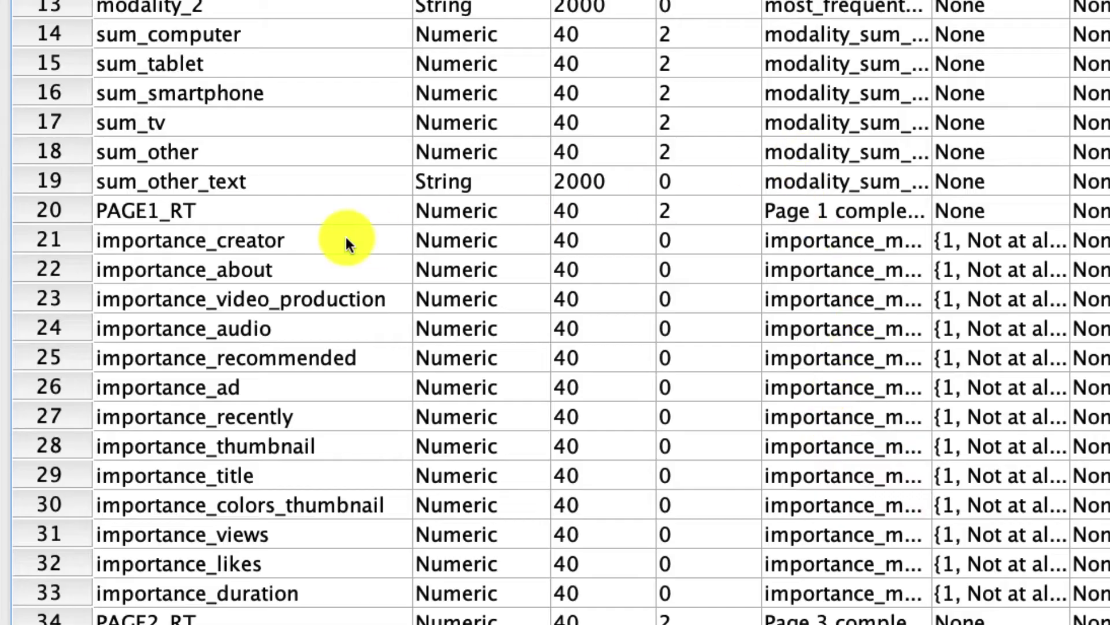
drag(346, 237, 352, 584)
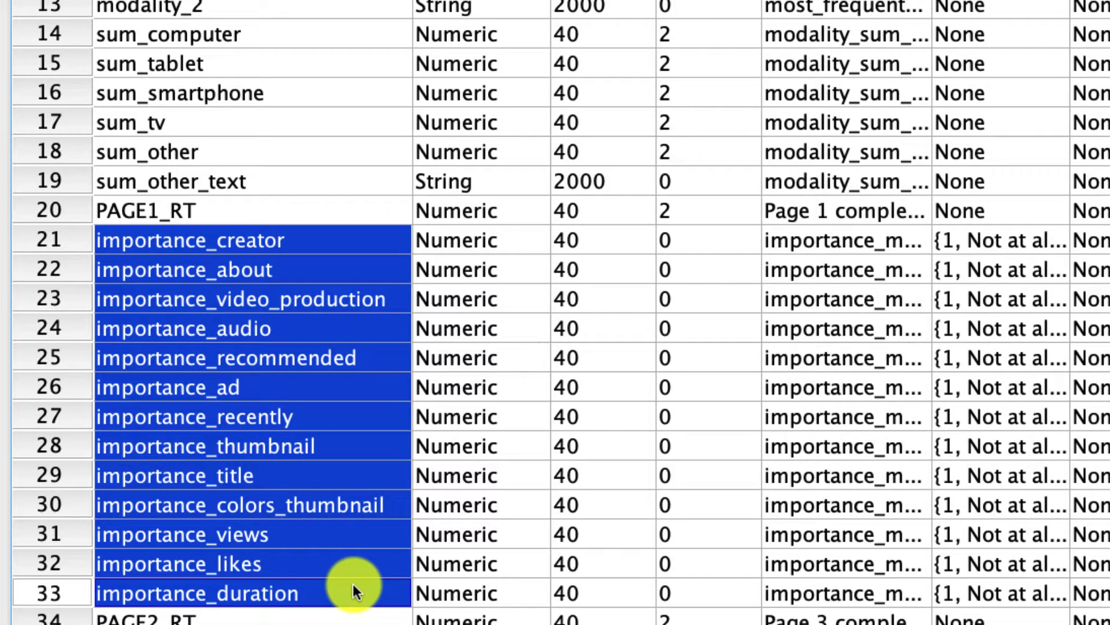
drag(253, 327, 277, 296)
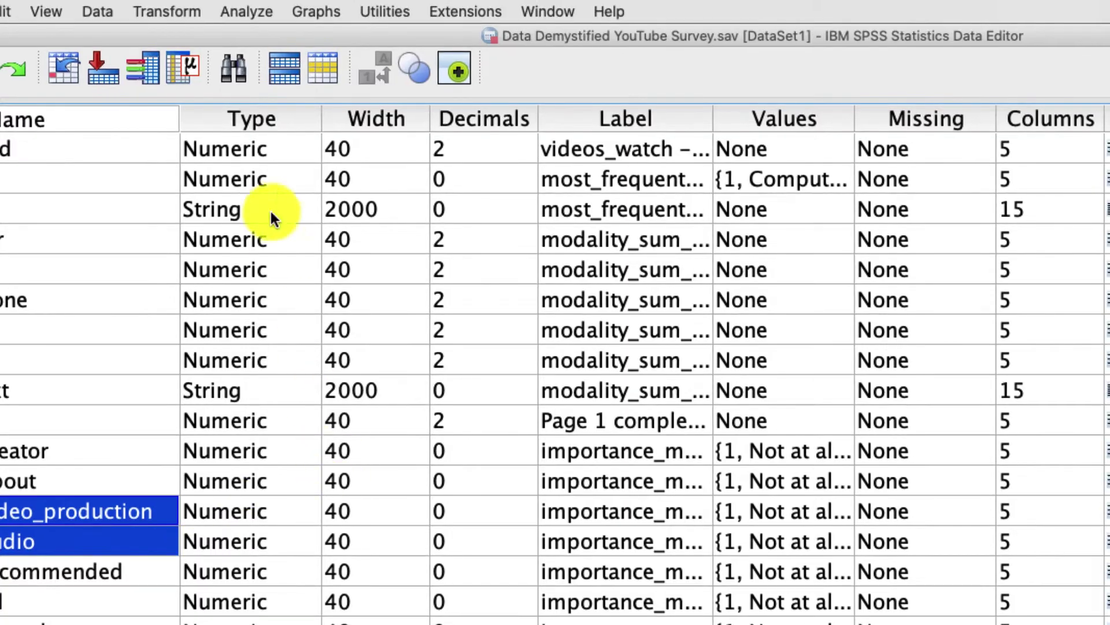
- Start a Multivariate GLM with importance_video_production and importance_audio as dependent variables
click(251, 24)
mouse_move(284, 116)
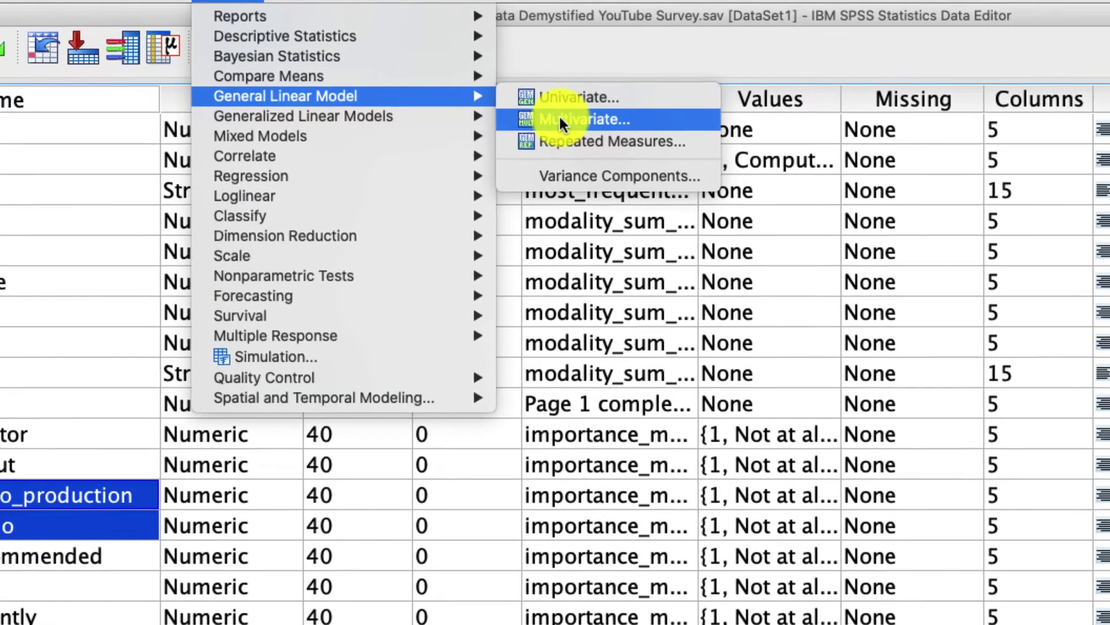
click(596, 138)
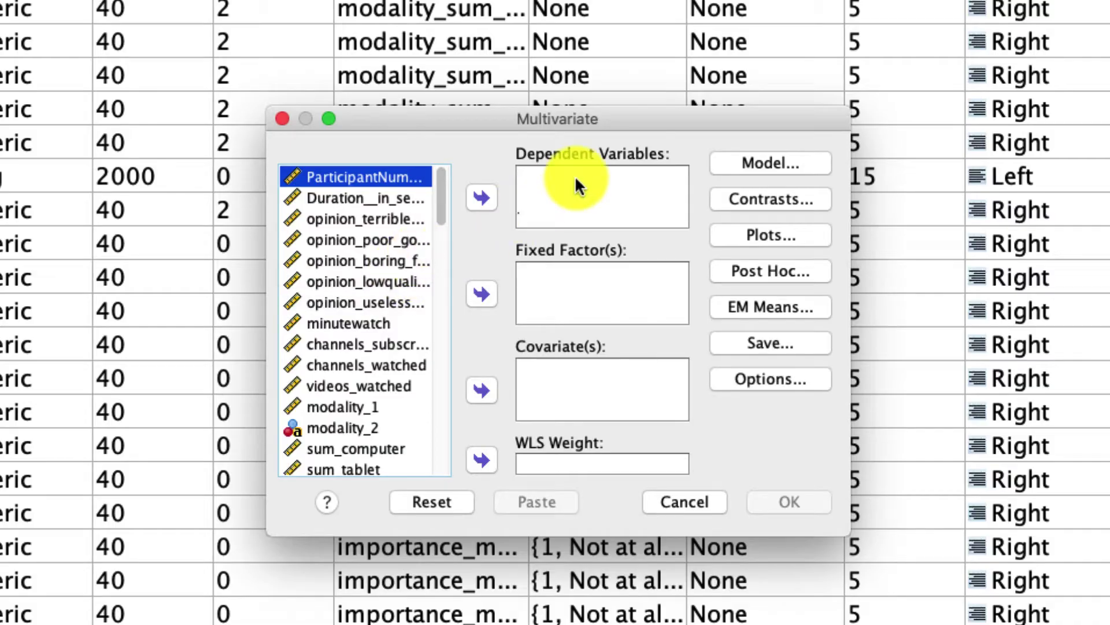
click(363, 319)
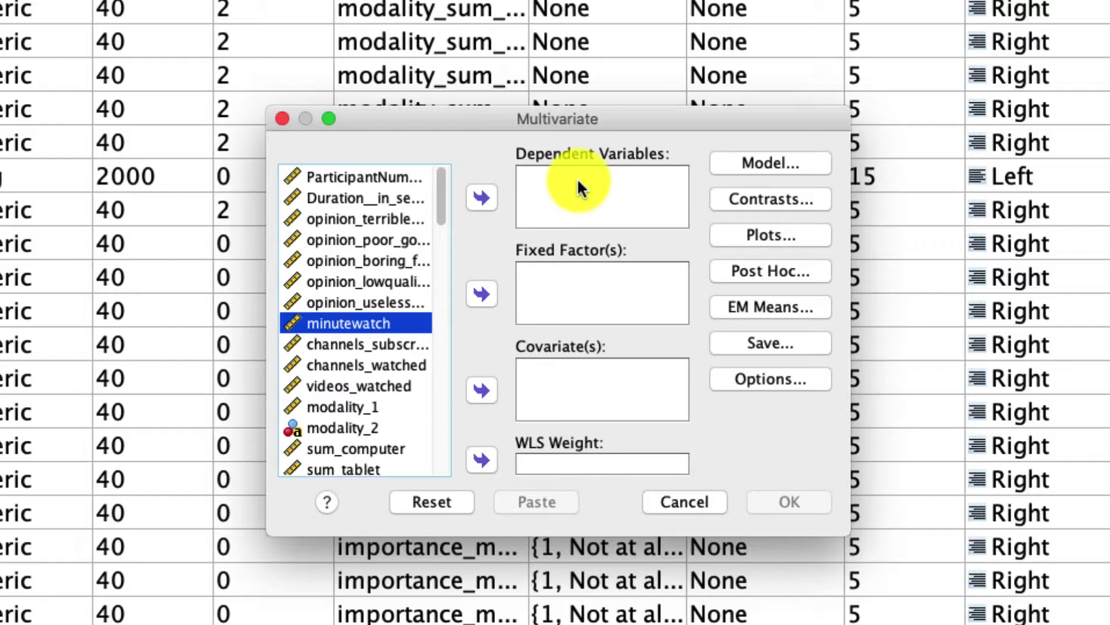
scroll(419, 410, down, 5)
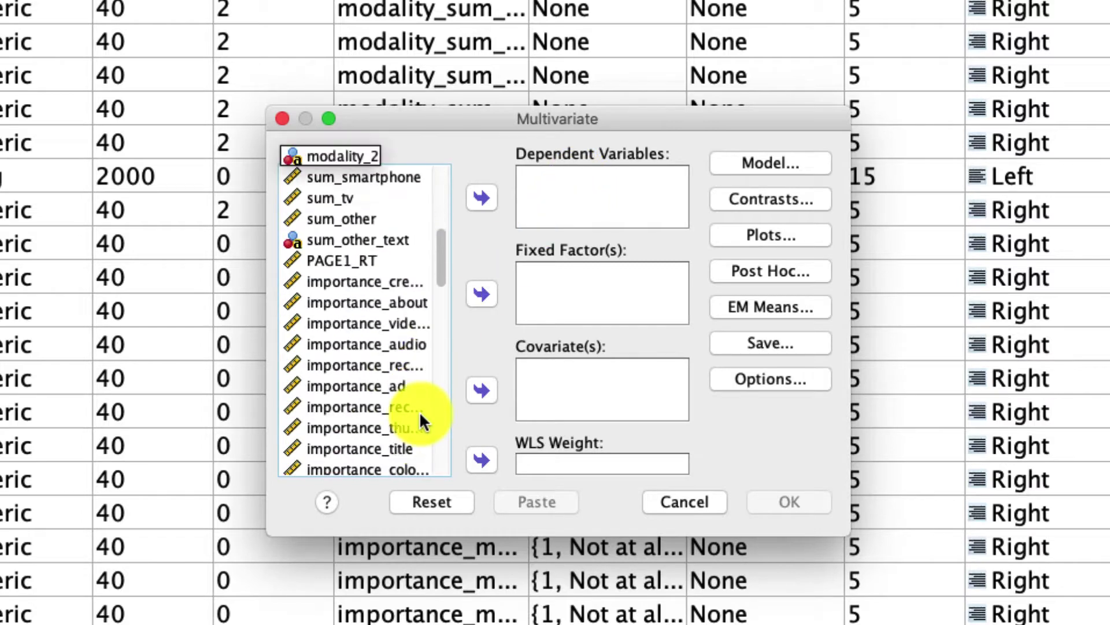
scroll(419, 410, down, 1)
drag(396, 301, 395, 318)
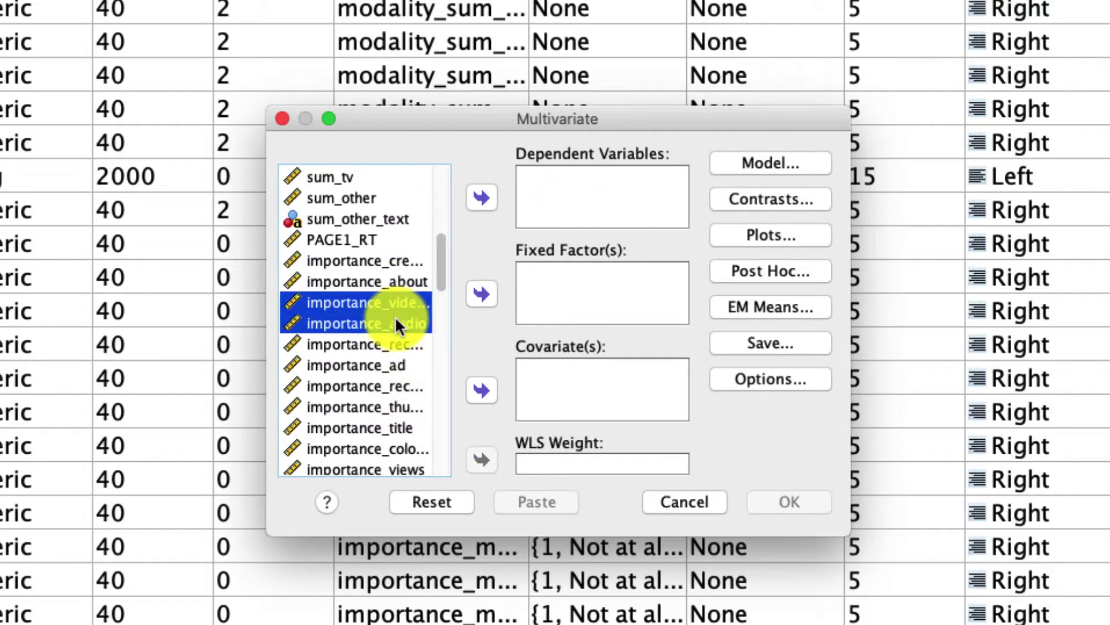
click(483, 198)
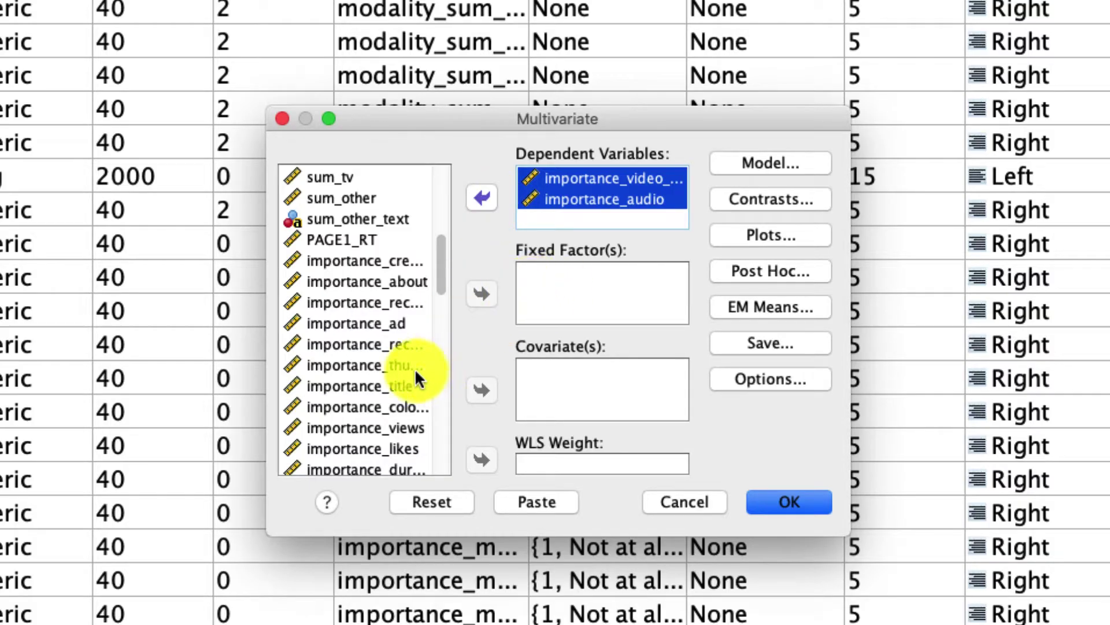
- Add gender as the fixed factor
drag(443, 265, 446, 418)
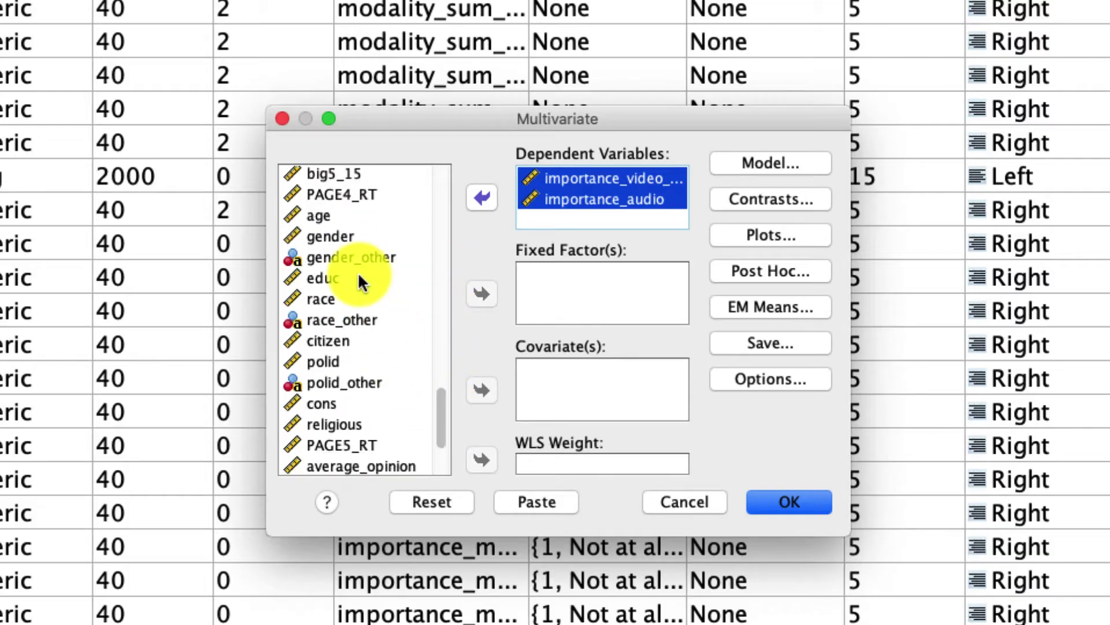
click(346, 242)
click(484, 297)
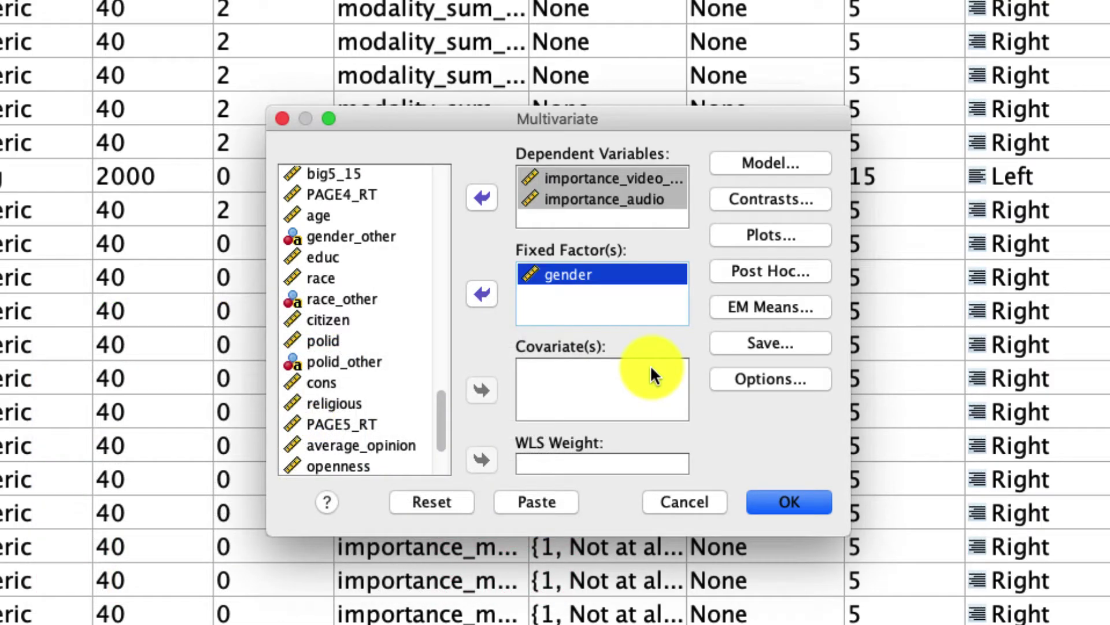
- Add a gender bar-chart profile plot with 95% confidence-interval error bars
click(767, 233)
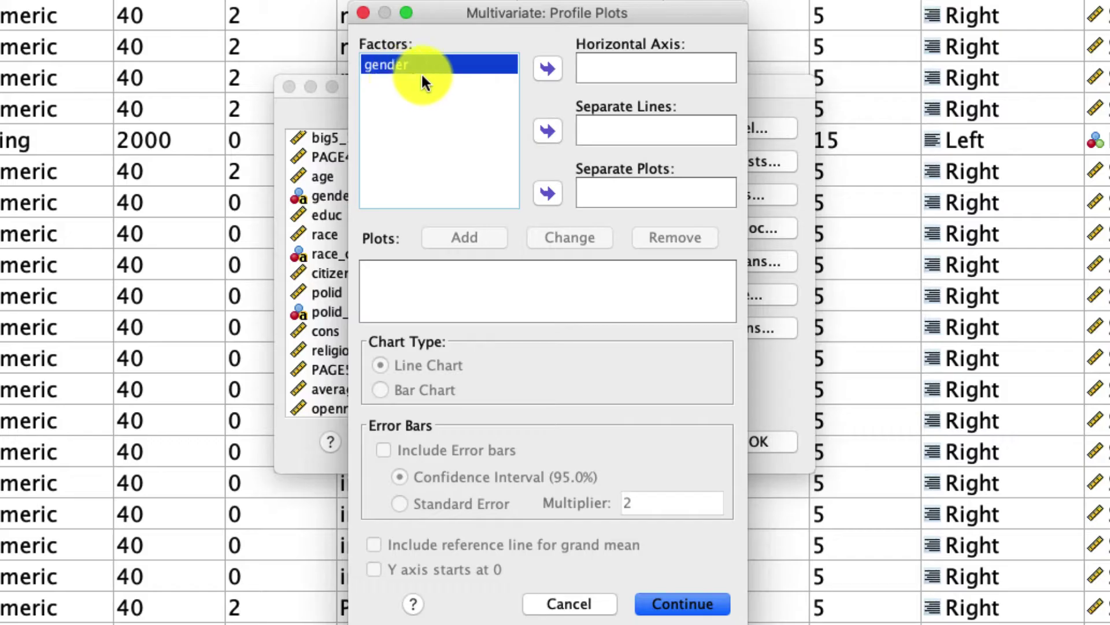
click(540, 71)
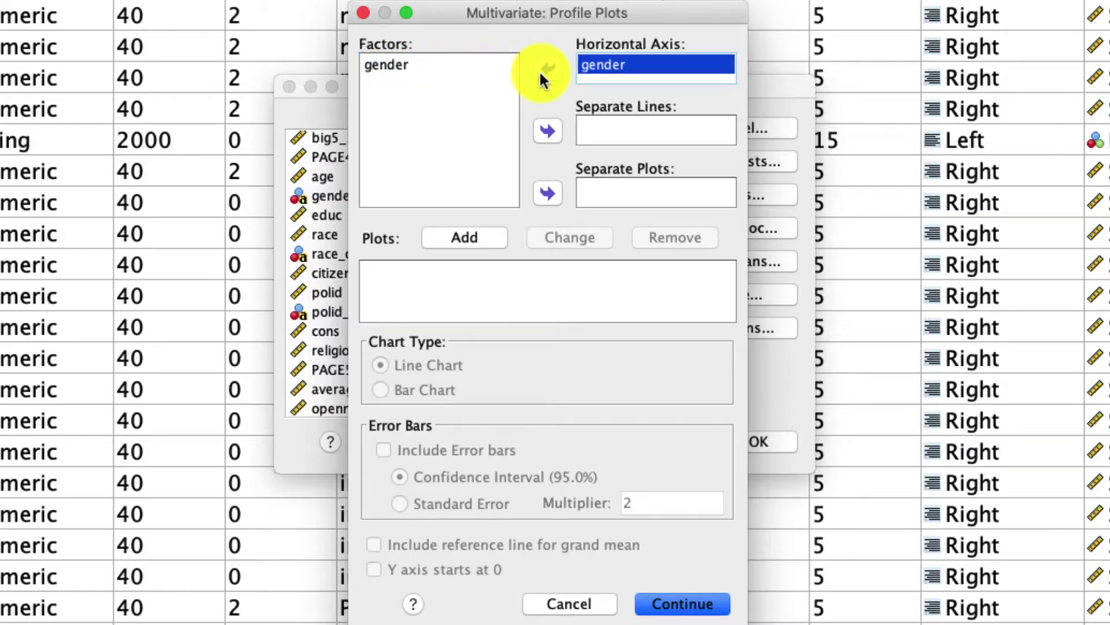
click(478, 236)
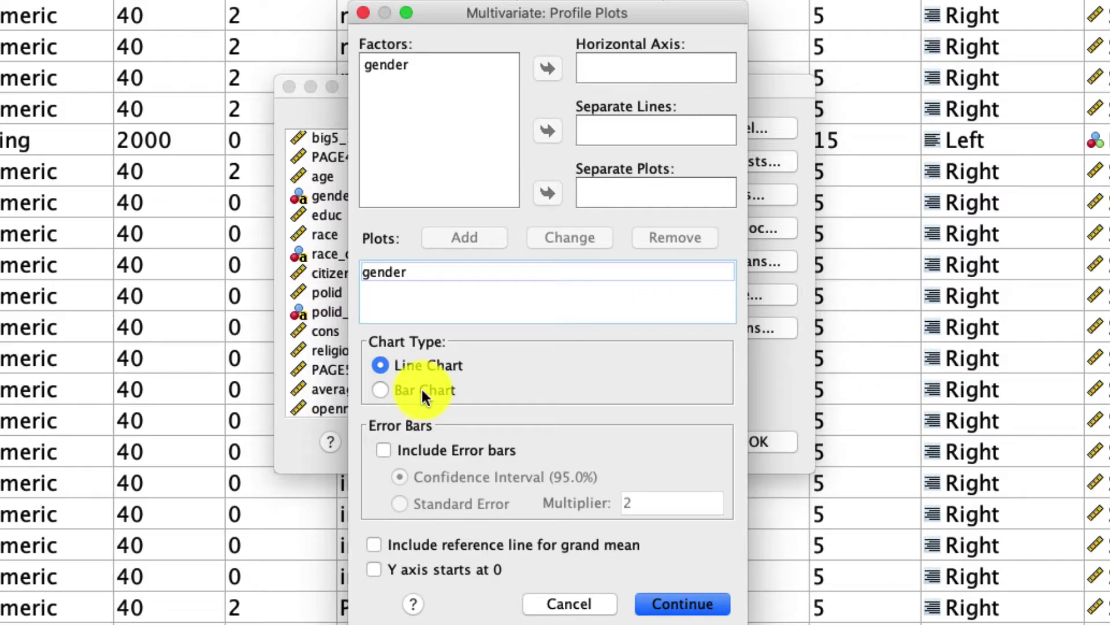
click(421, 389)
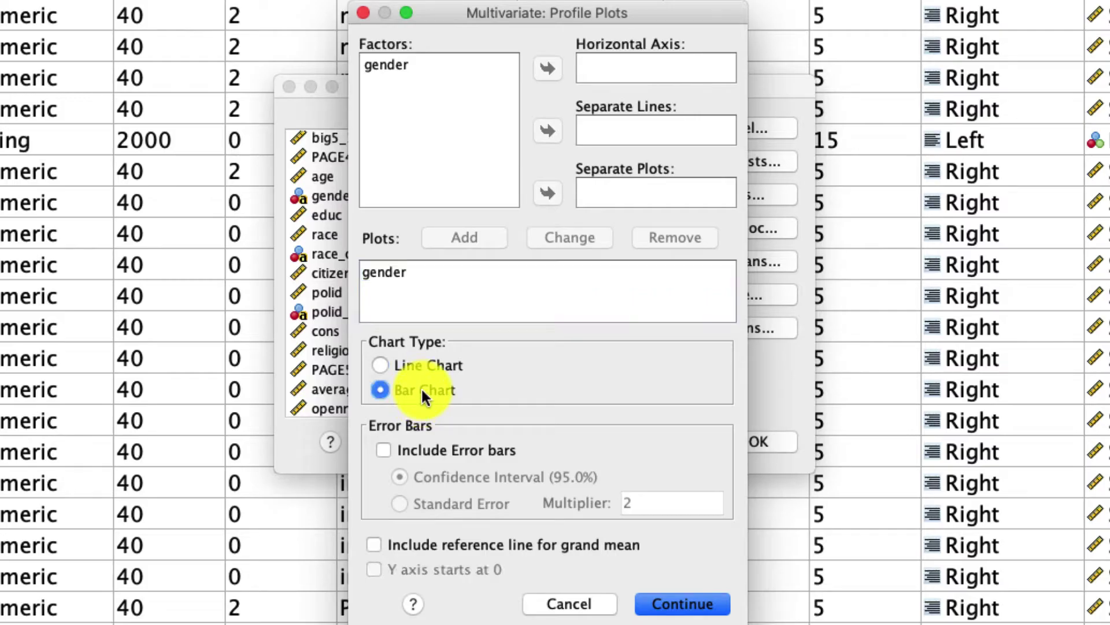
click(462, 448)
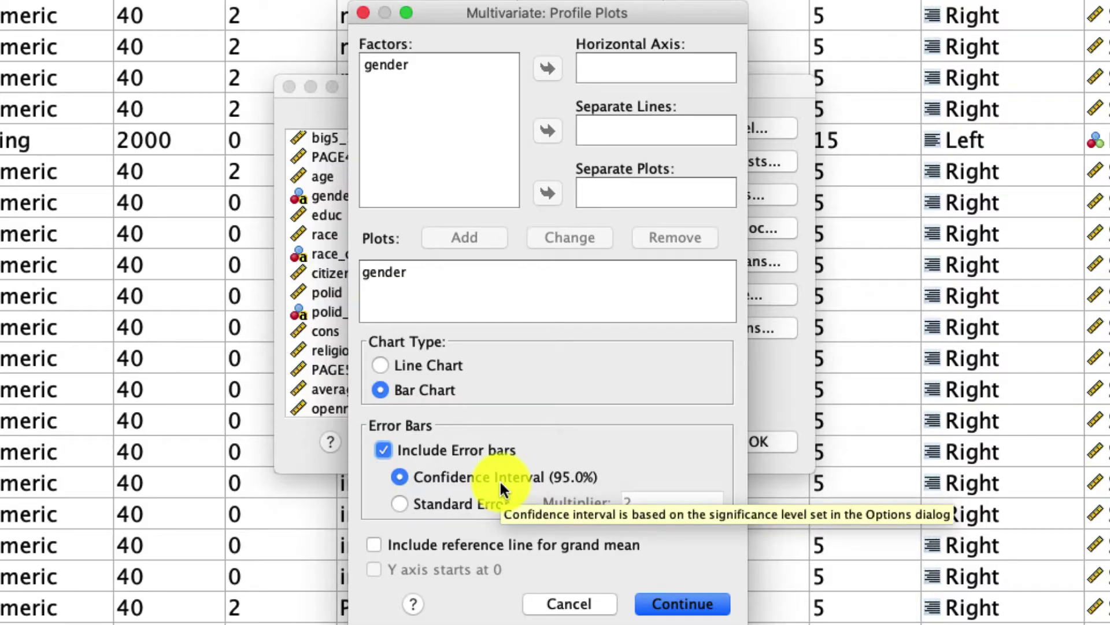
click(677, 603)
click(723, 236)
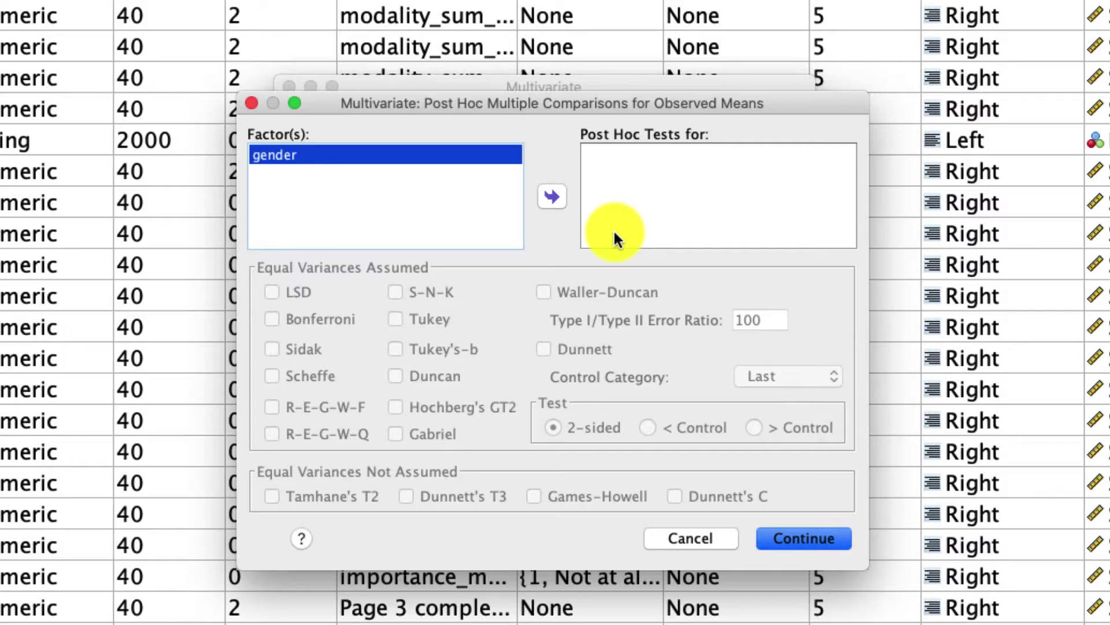
- Request Bonferroni post hoc tests for gender
click(554, 200)
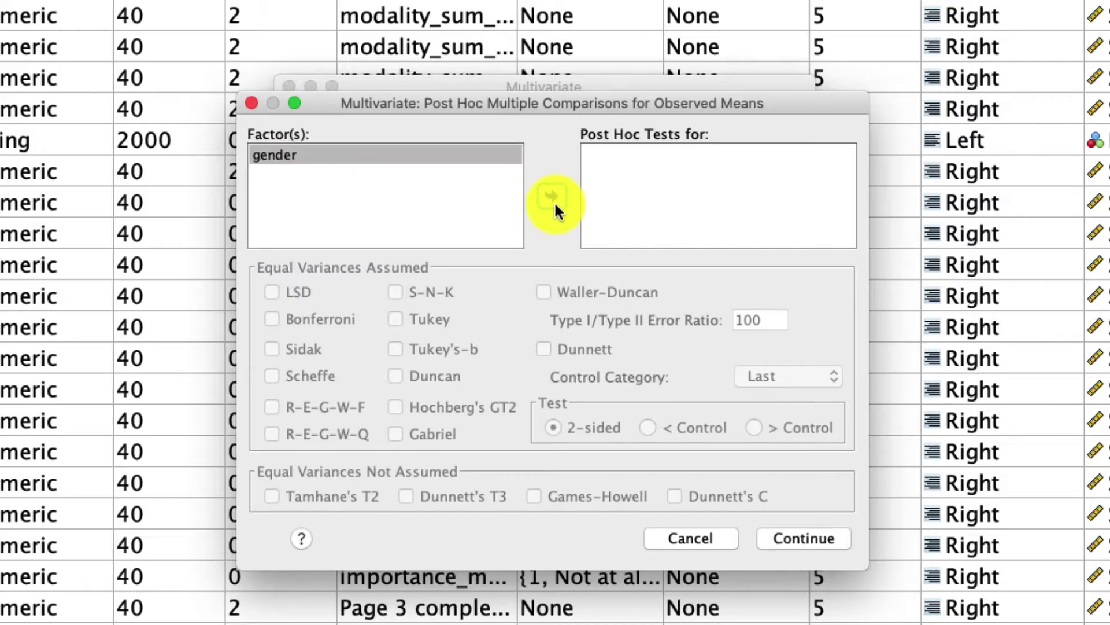
click(327, 333)
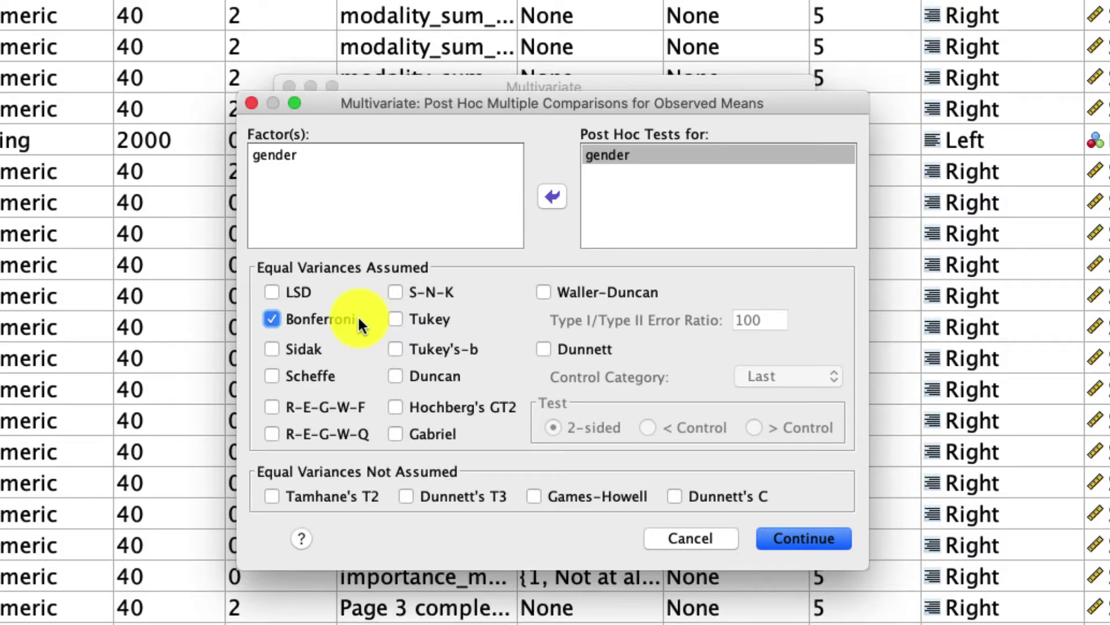
click(776, 541)
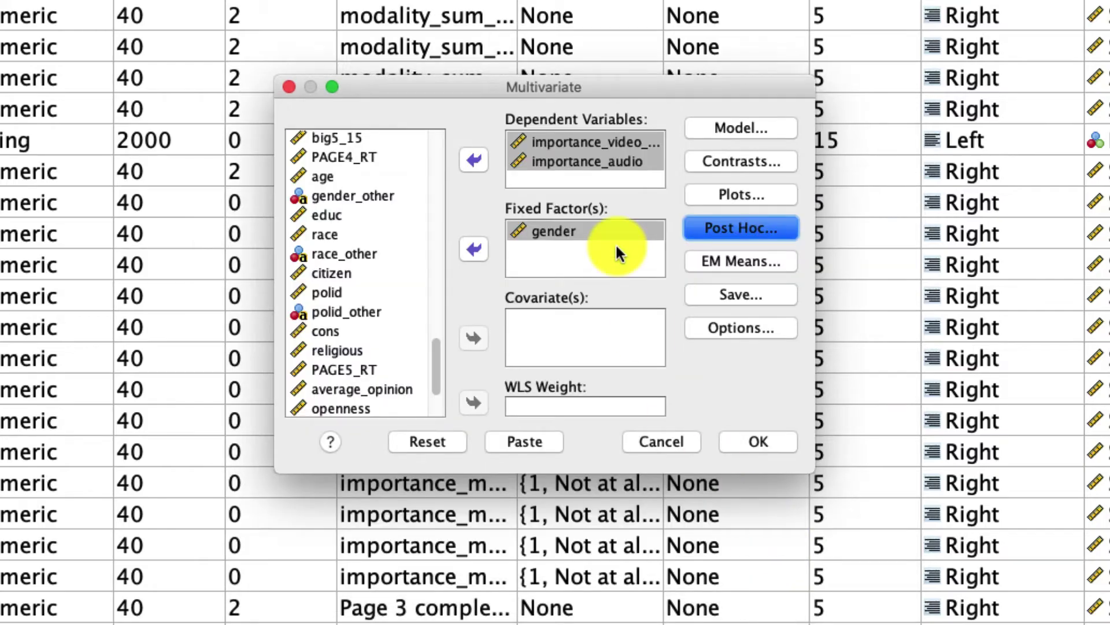
- Display estimated marginal means for (OVERALL) and gender, then run the MANOVA
click(744, 260)
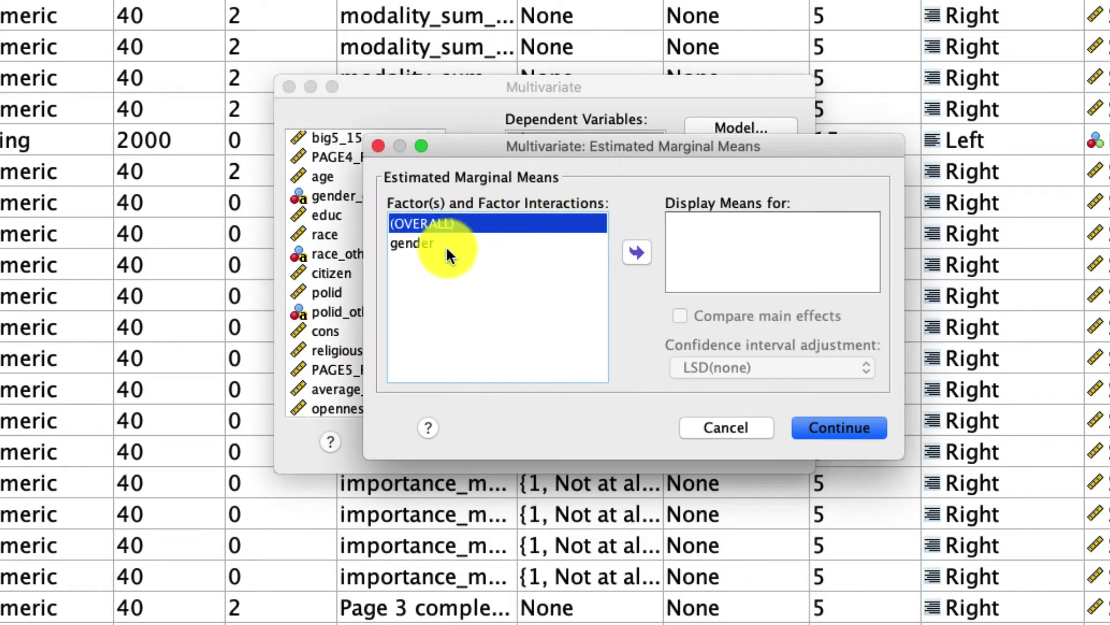
shift+click(435, 242)
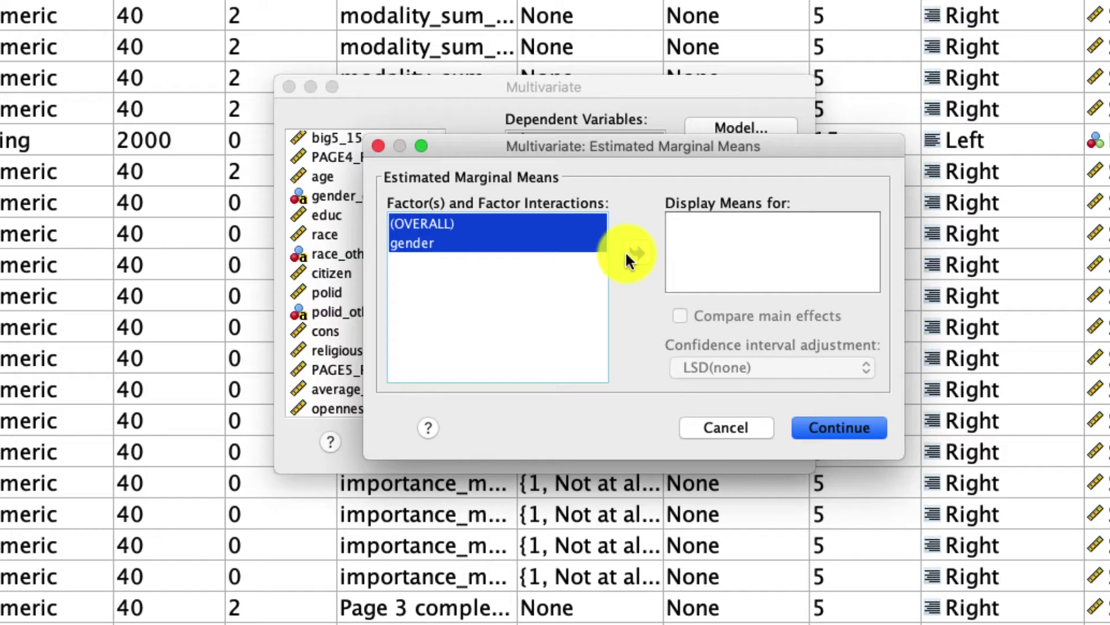
click(628, 256)
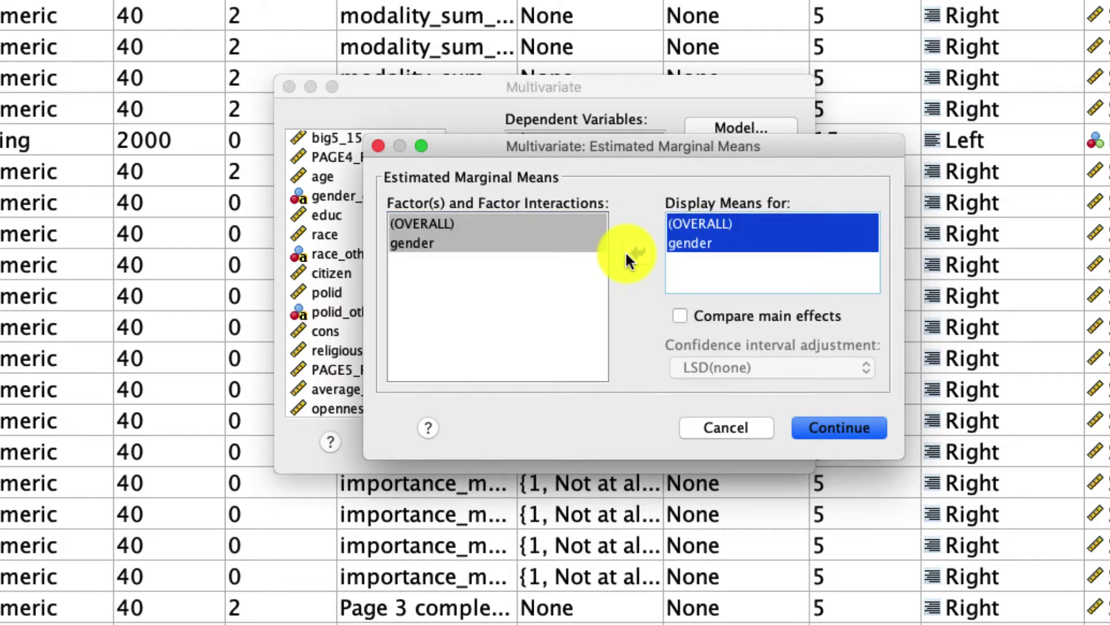
click(830, 425)
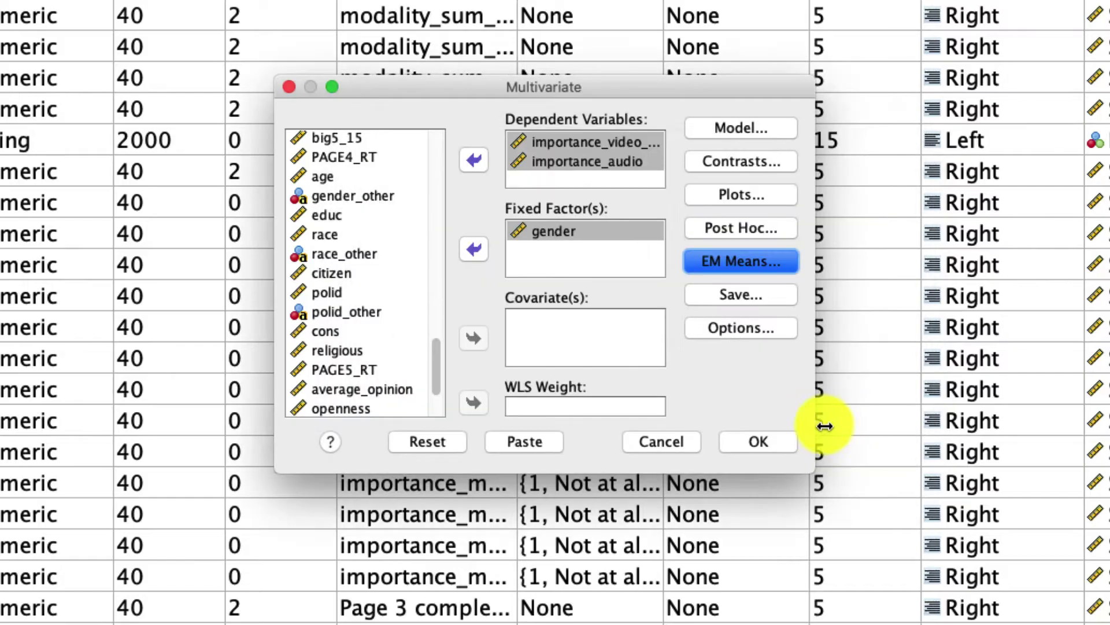
click(771, 443)
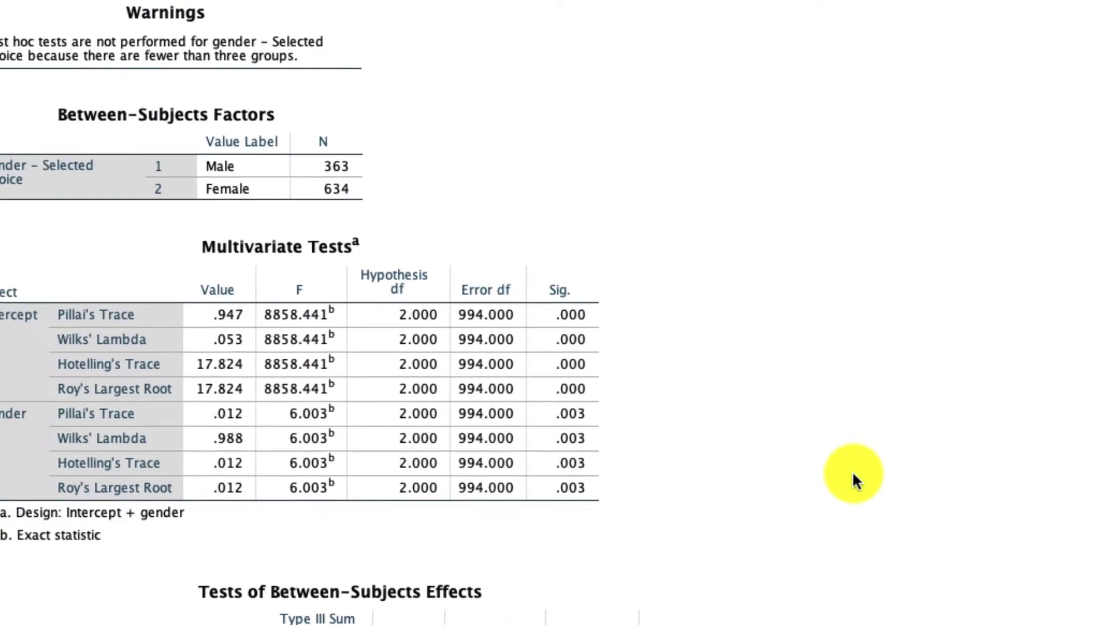
click(467, 187)
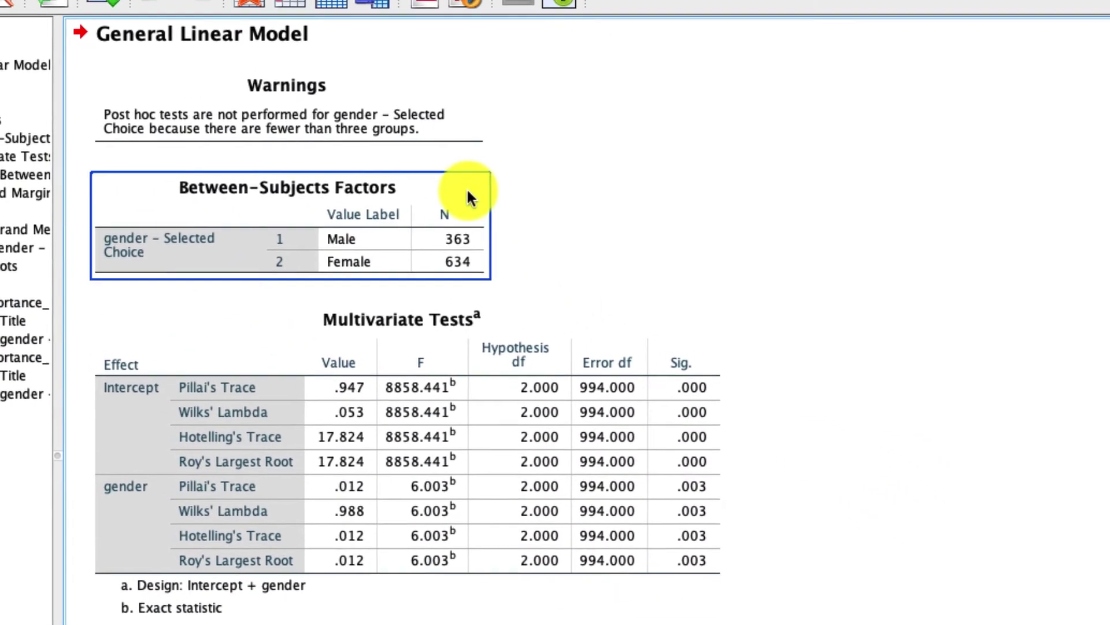
click(251, 126)
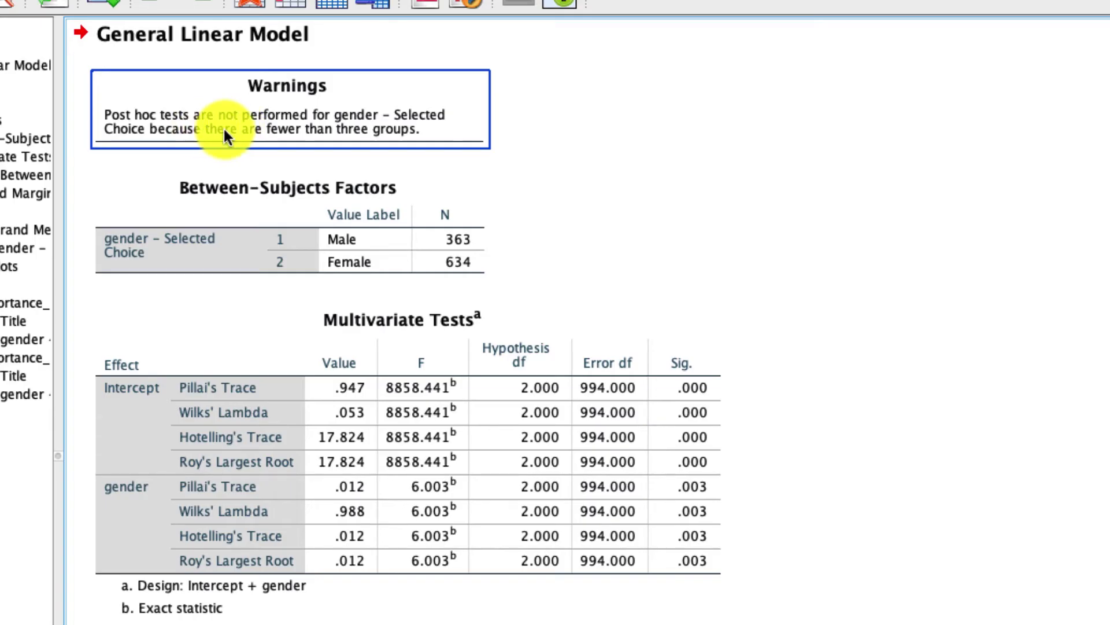
click(363, 166)
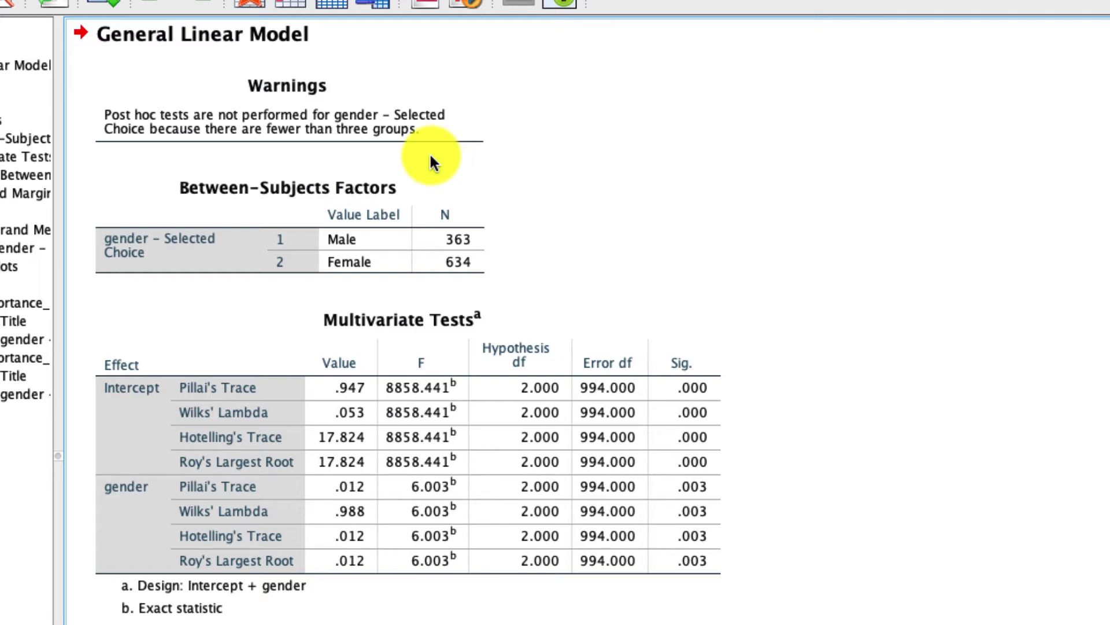
click(429, 178)
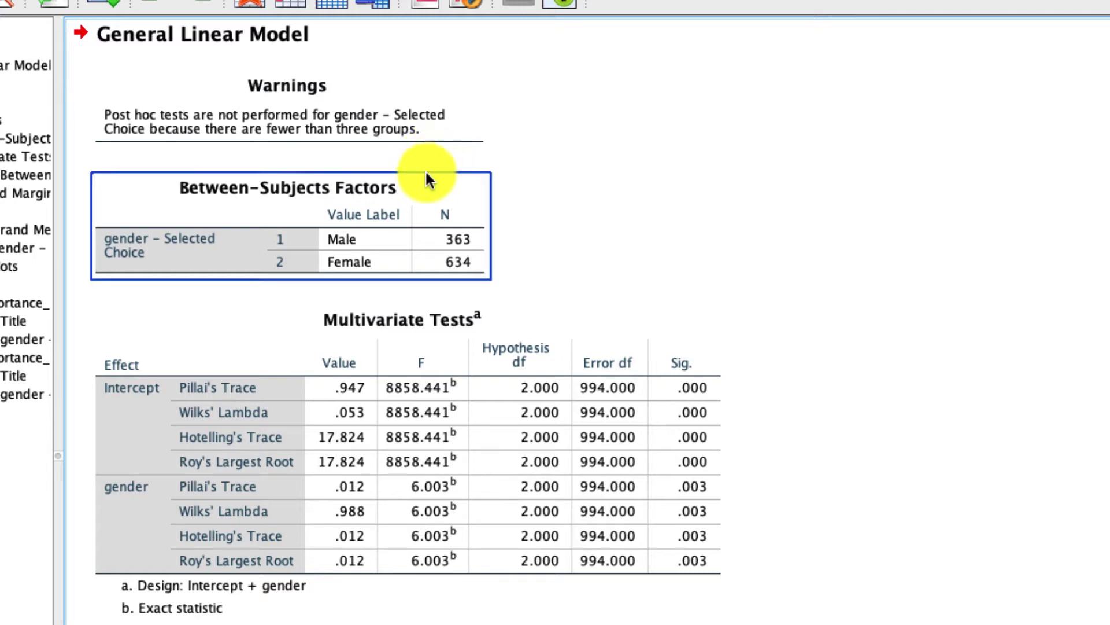
click(477, 271)
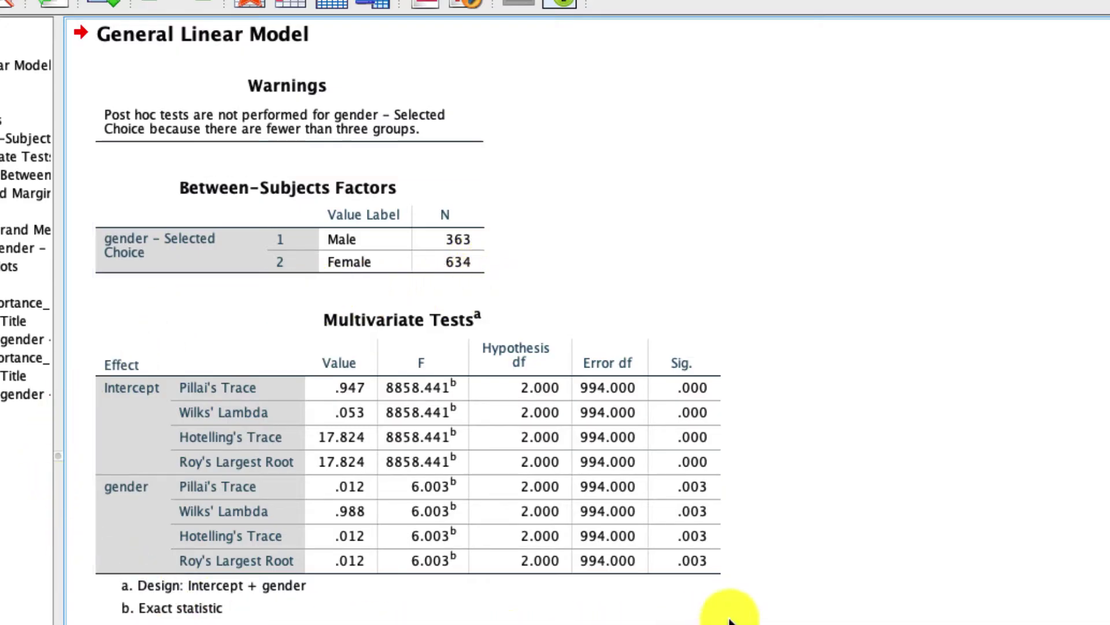
click(679, 327)
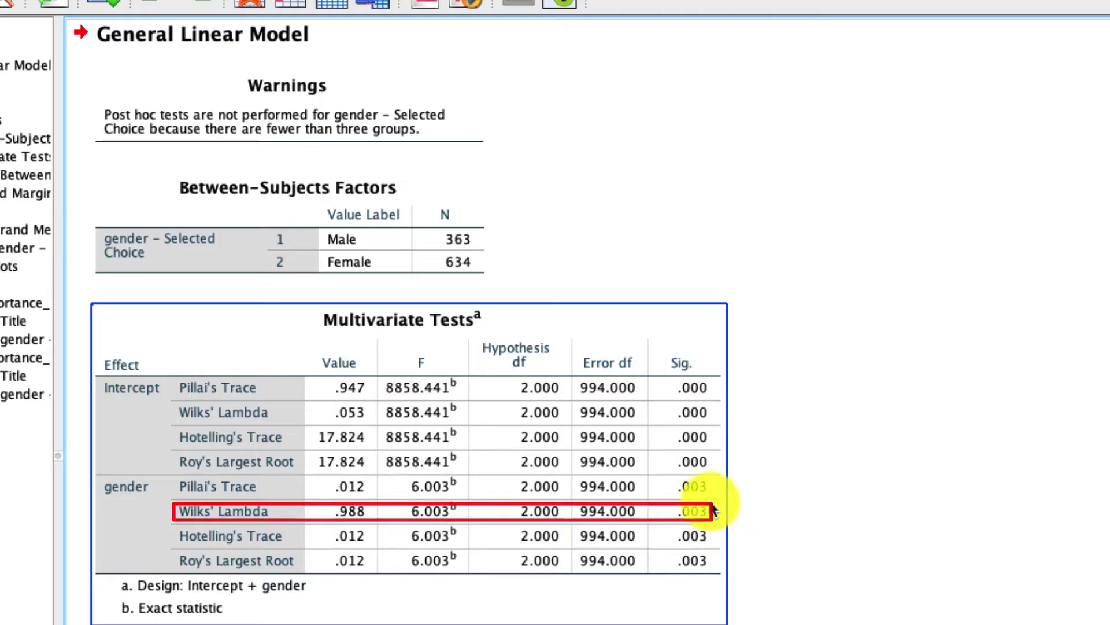
- Scroll the output to Tests of Between-Subjects Effects (audio p = .002, video p = .519)
scroll(710, 502, down, 10)
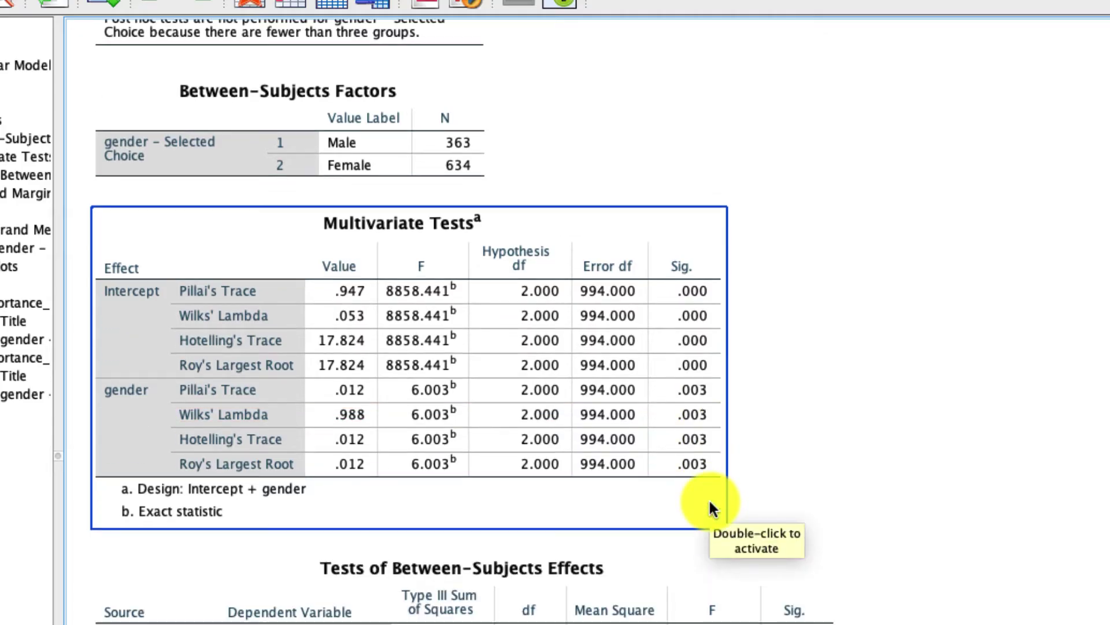
scroll(710, 504, down, 3)
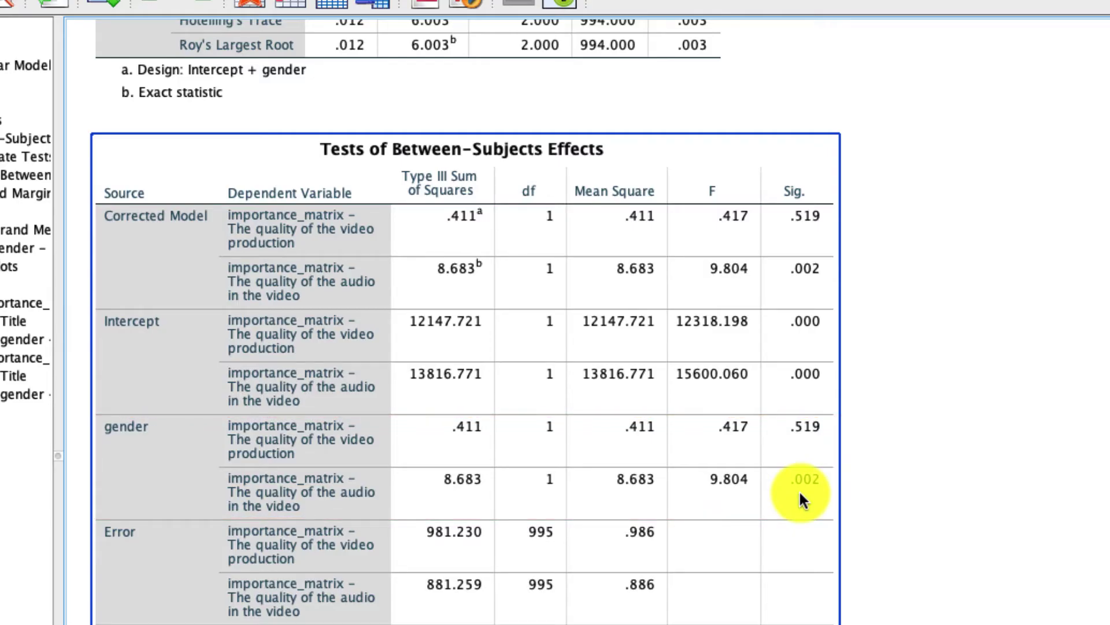
- Review the gender marginal means table and the video and audio profile bar charts
scroll(802, 498, down, 10)
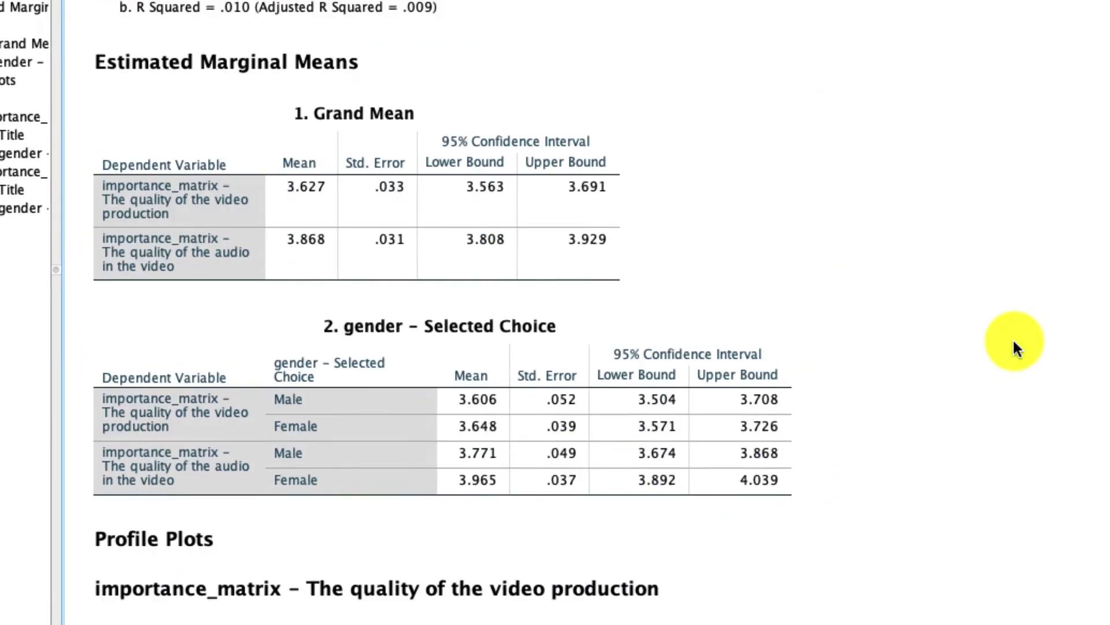
click(781, 345)
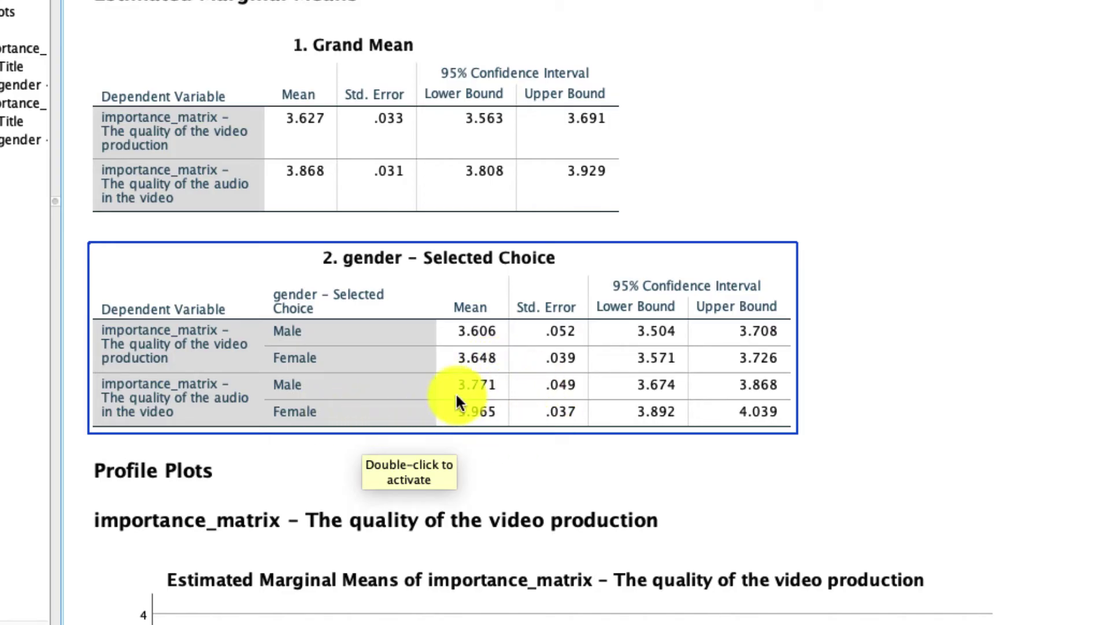
click(438, 454)
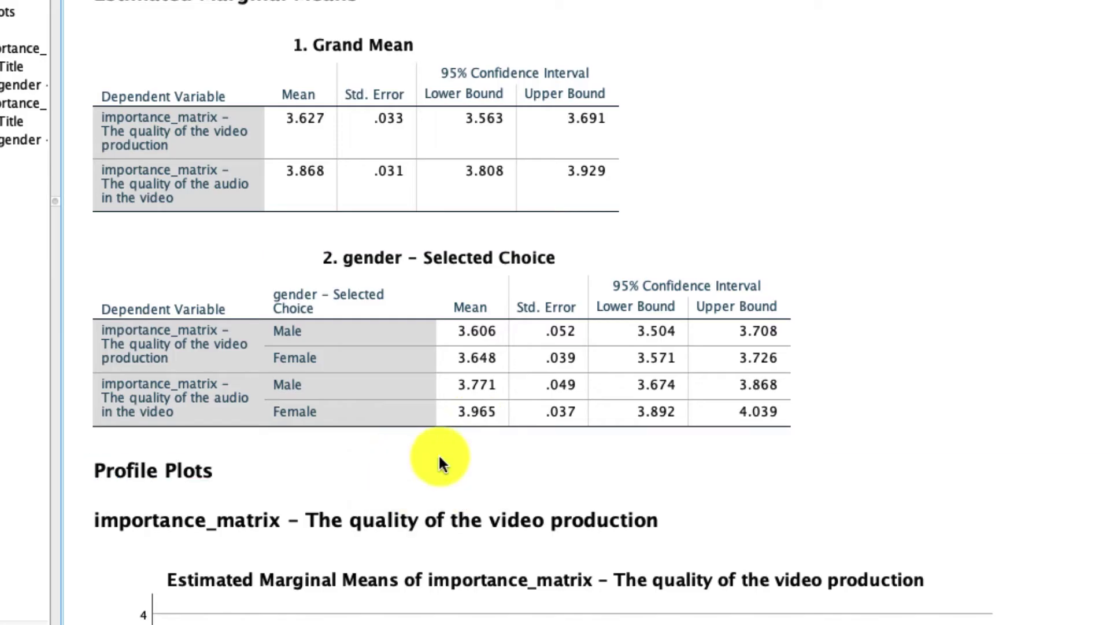
click(509, 422)
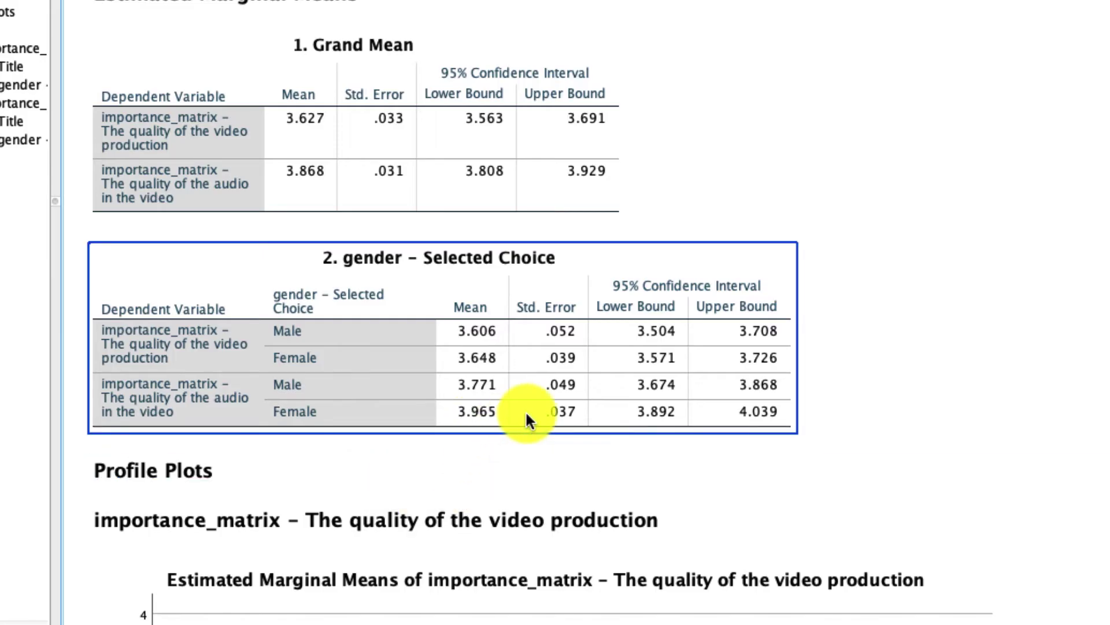
key(Down)
key(Down)
key(Down)
scroll(526, 410, down, 1)
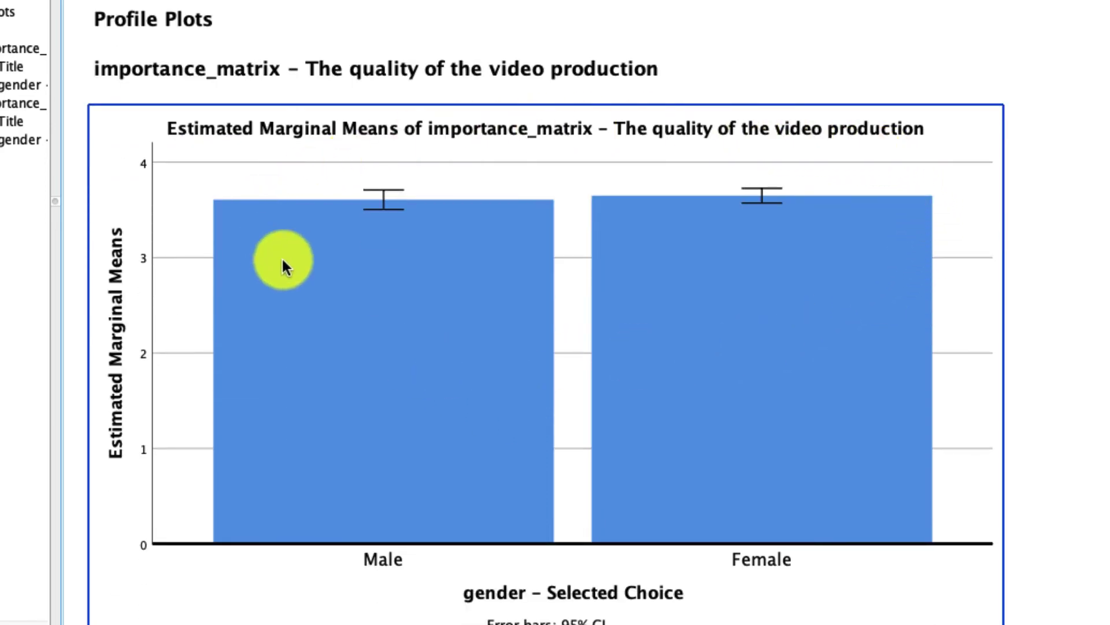
key(Down)
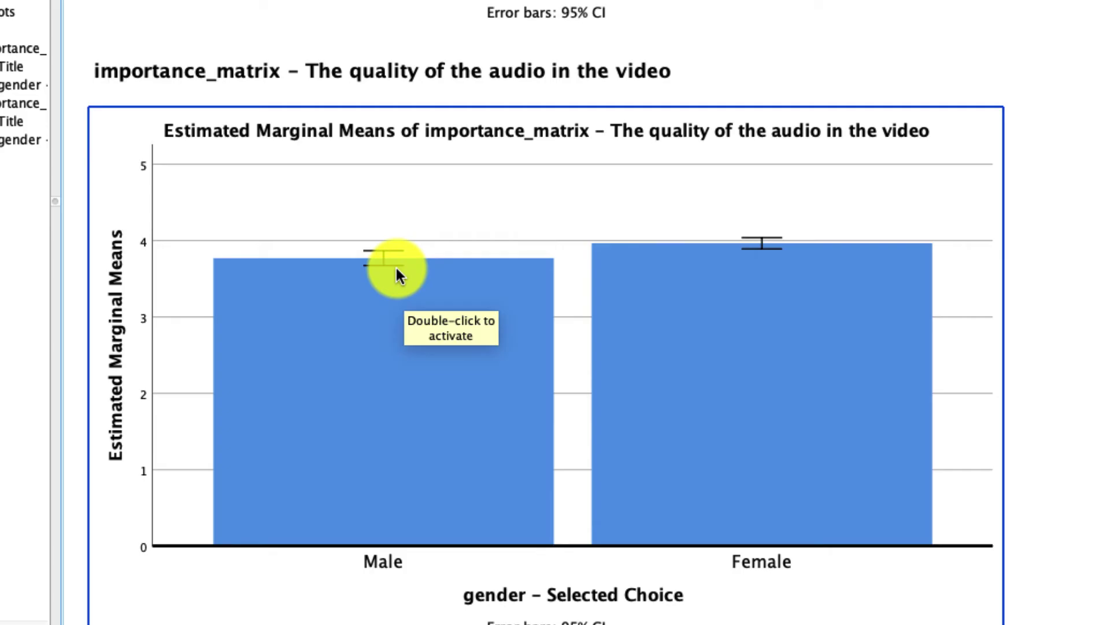
scroll(396, 275, down, 2)
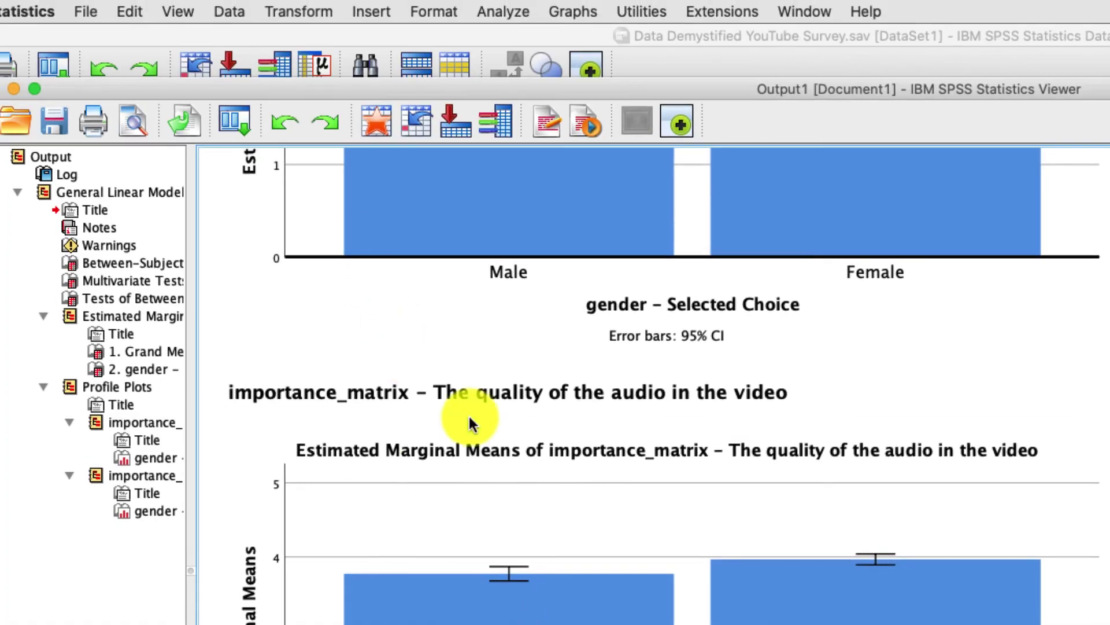
- Turn off the gender < 3 filter so all cases are selected
click(226, 12)
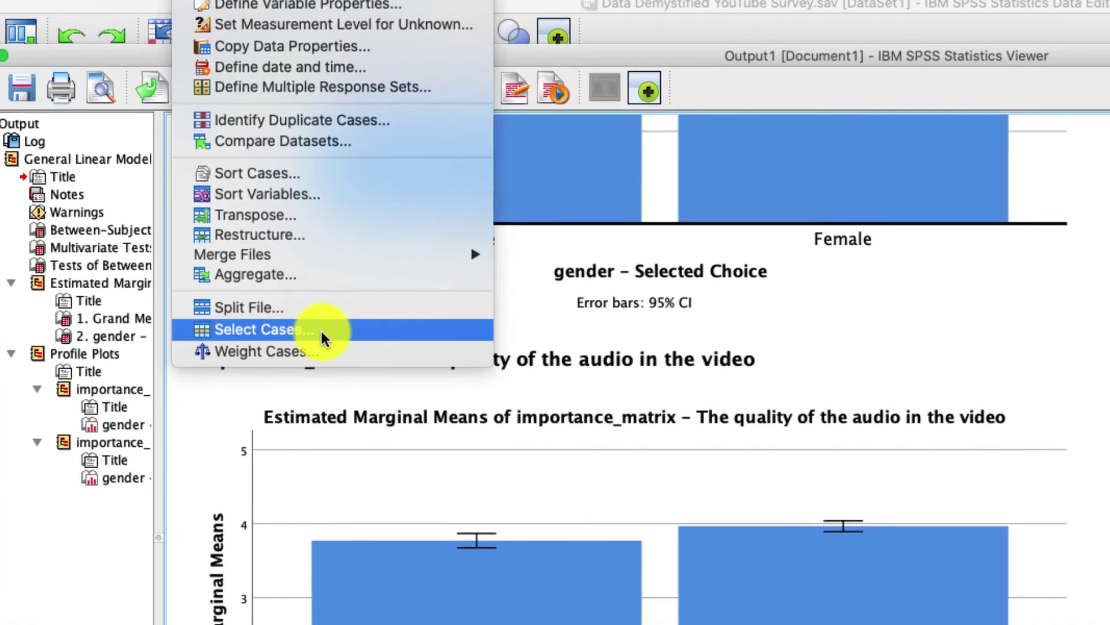
click(292, 361)
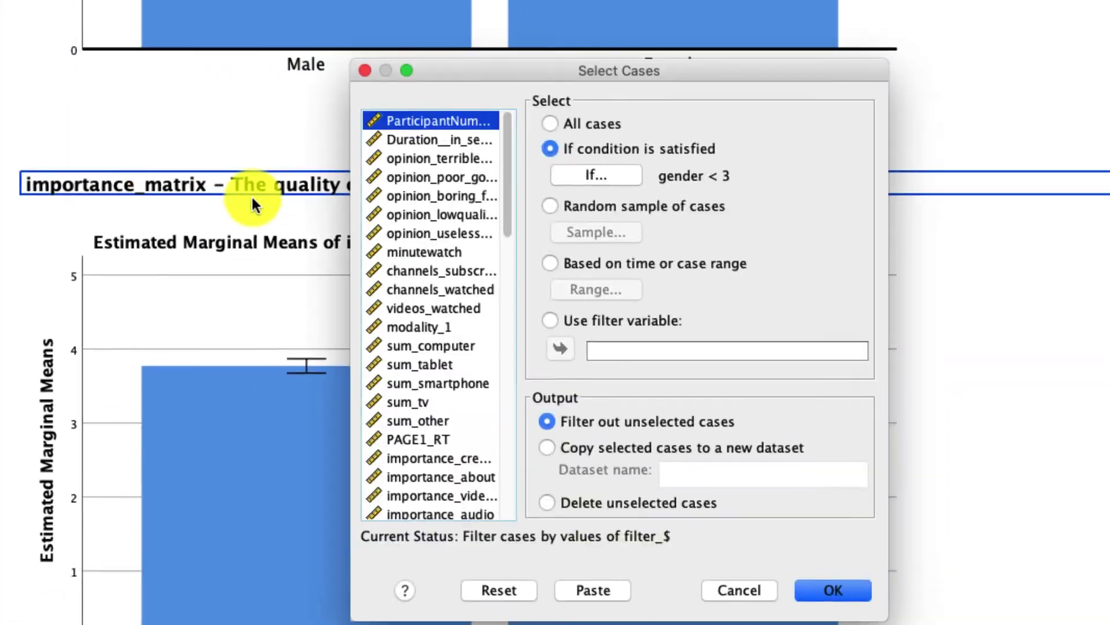
click(575, 124)
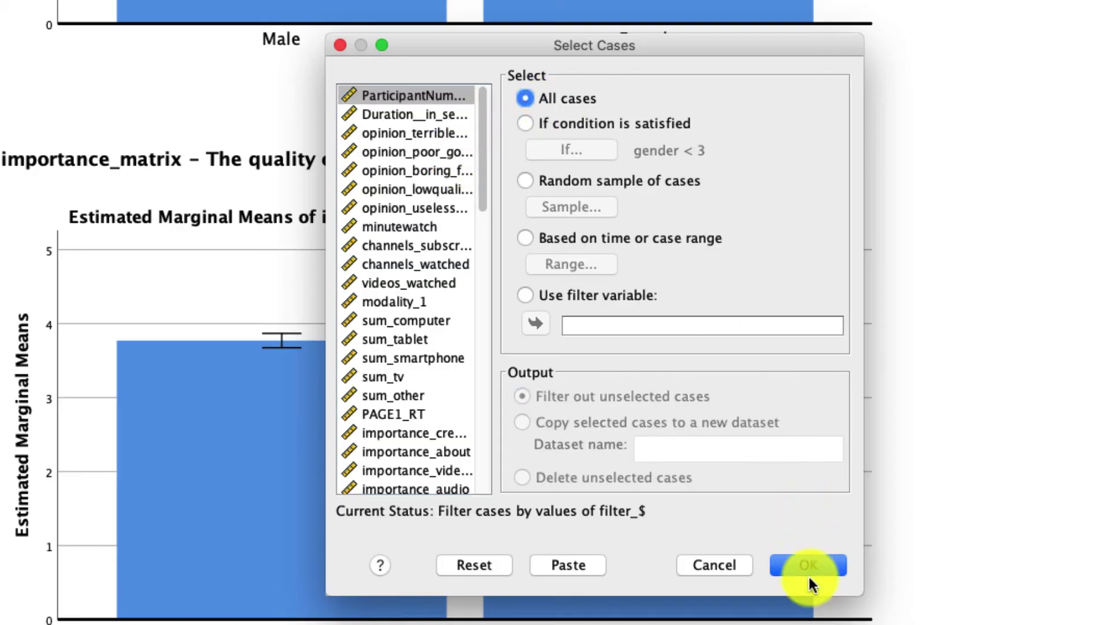
click(809, 575)
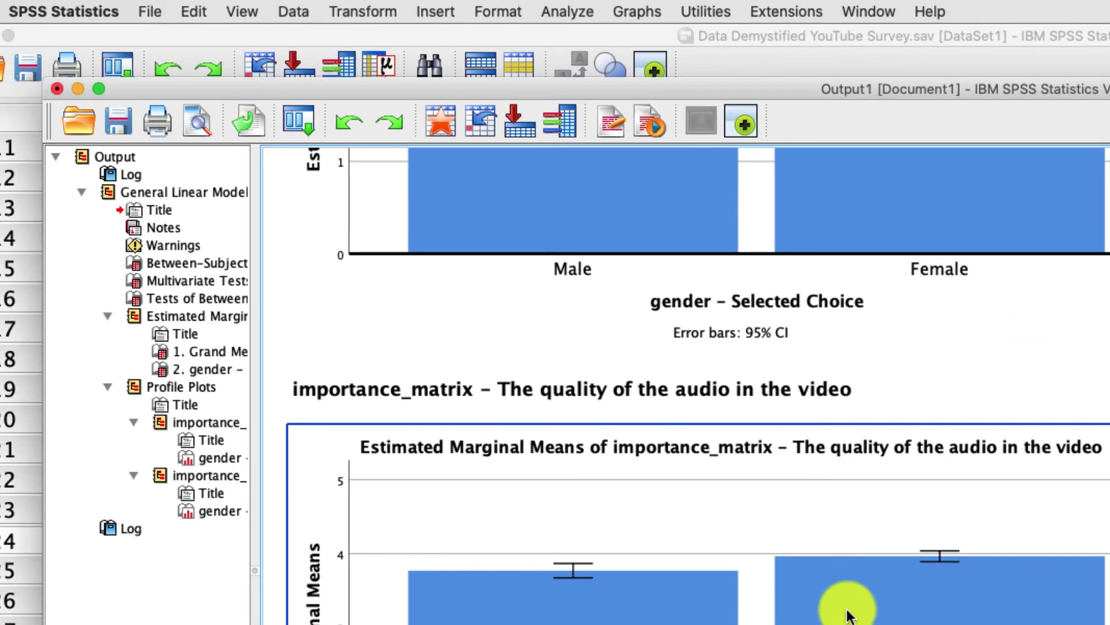
- Rerun the recalled Multivariate analysis with all three gender groups
click(322, 405)
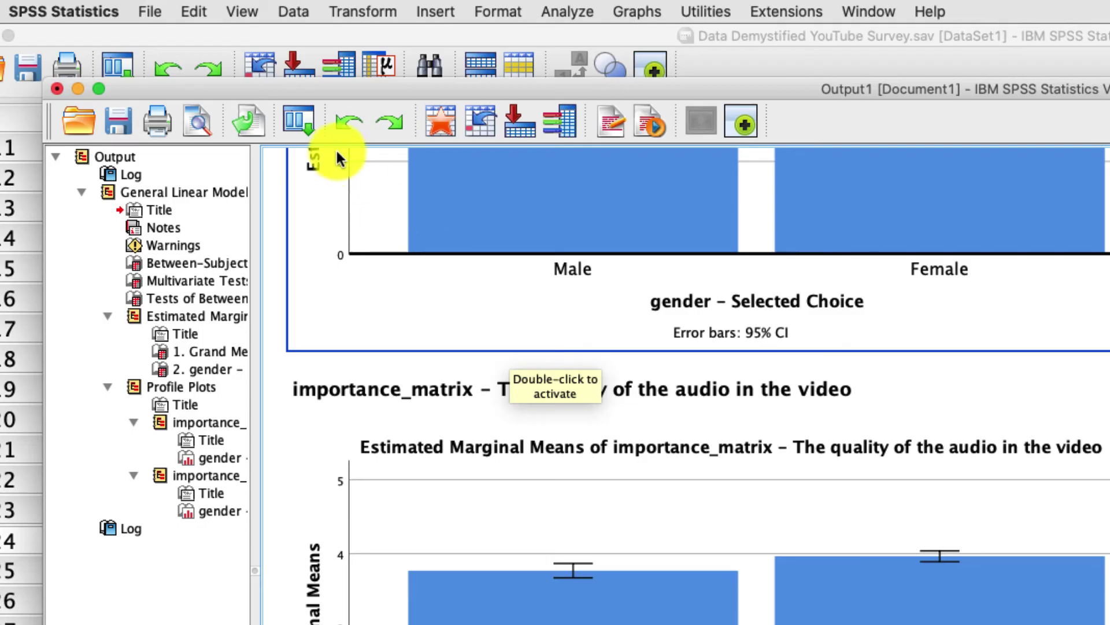
click(307, 121)
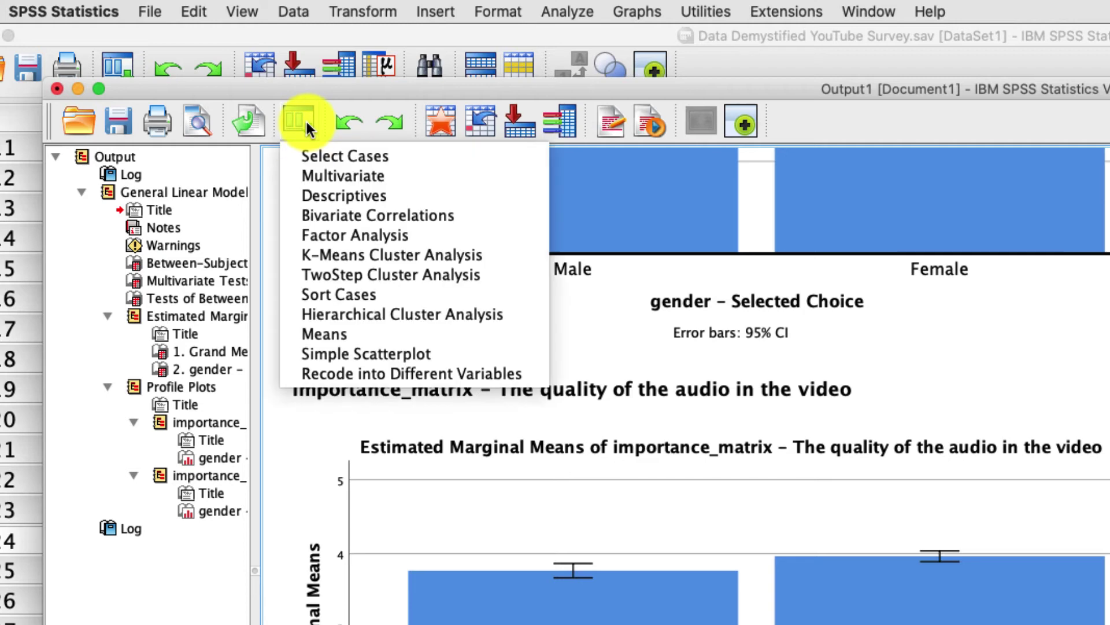
click(346, 175)
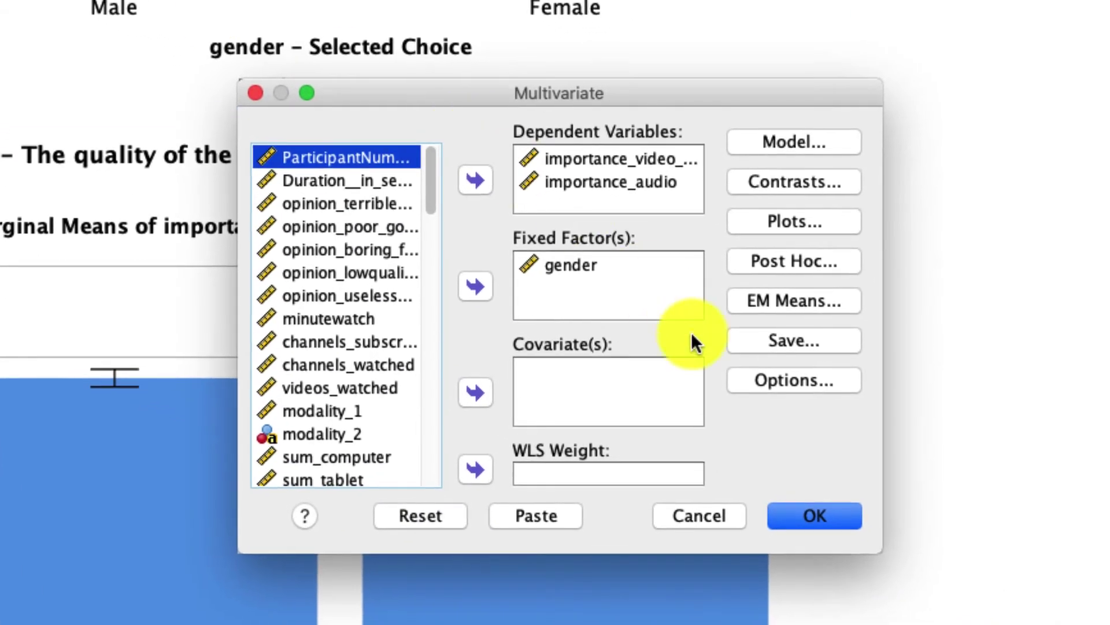
click(811, 513)
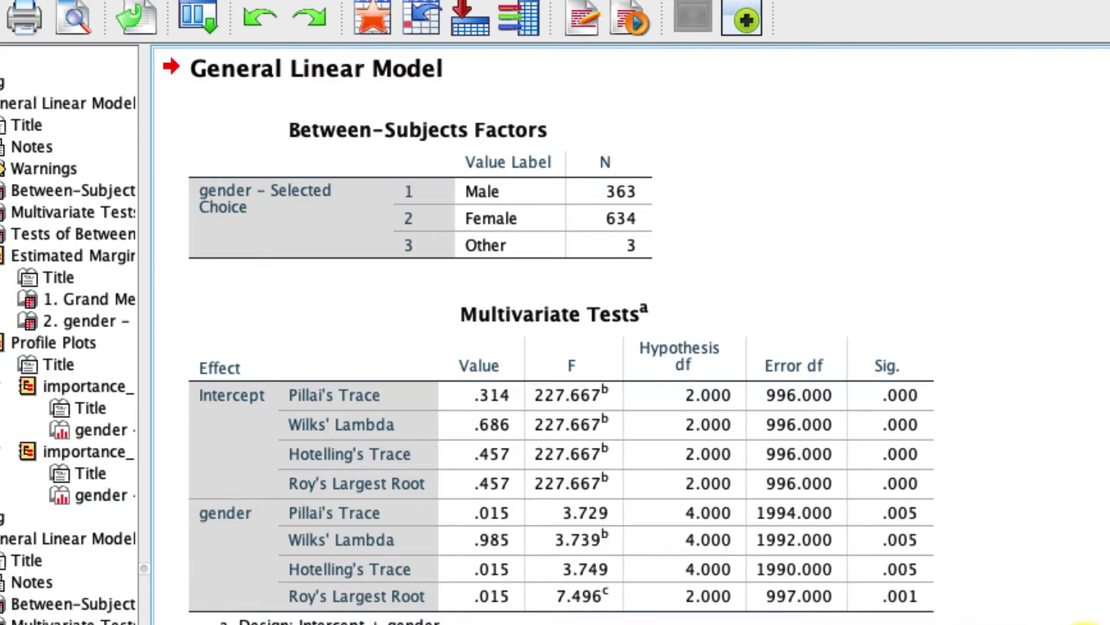
- Scroll the output to the Bonferroni Multiple Comparisons table showing Male–Female audio difference at .005
scroll(548, 342, down, 10)
scroll(618, 335, down, 20)
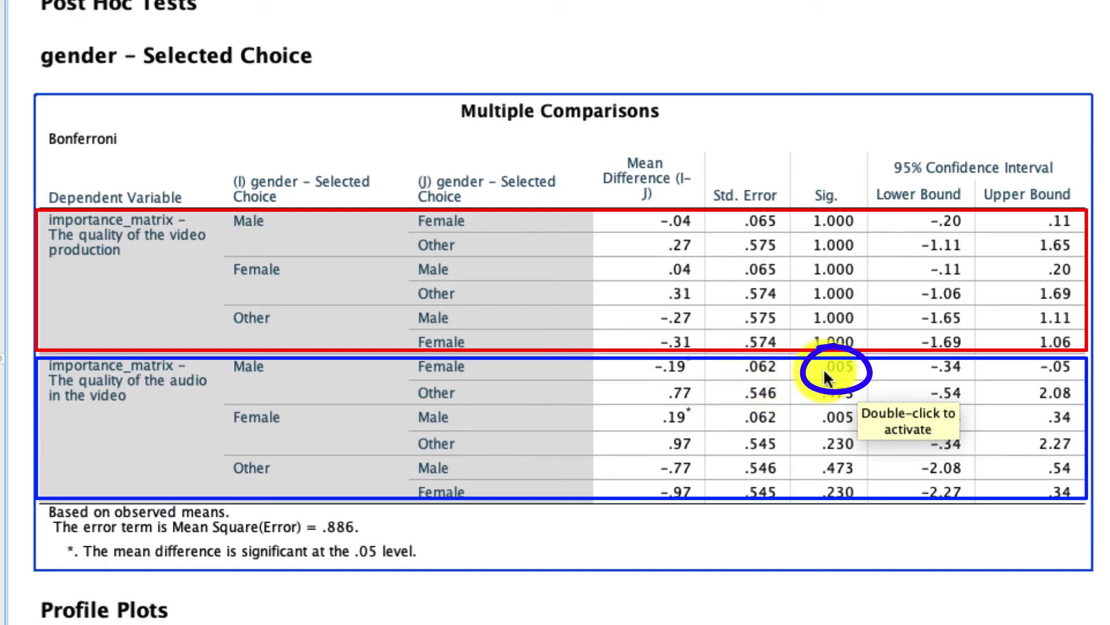
- Scroll down to the video production profile bar chart for Male, Female and Other
scroll(823, 368, down, 10)
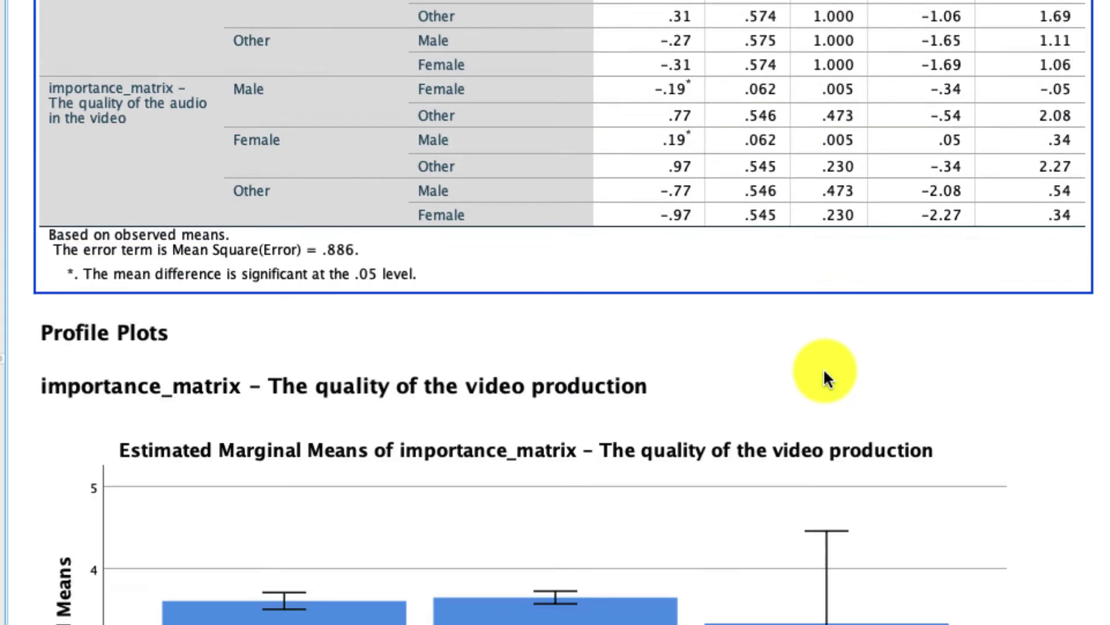
scroll(825, 373, down, 3)
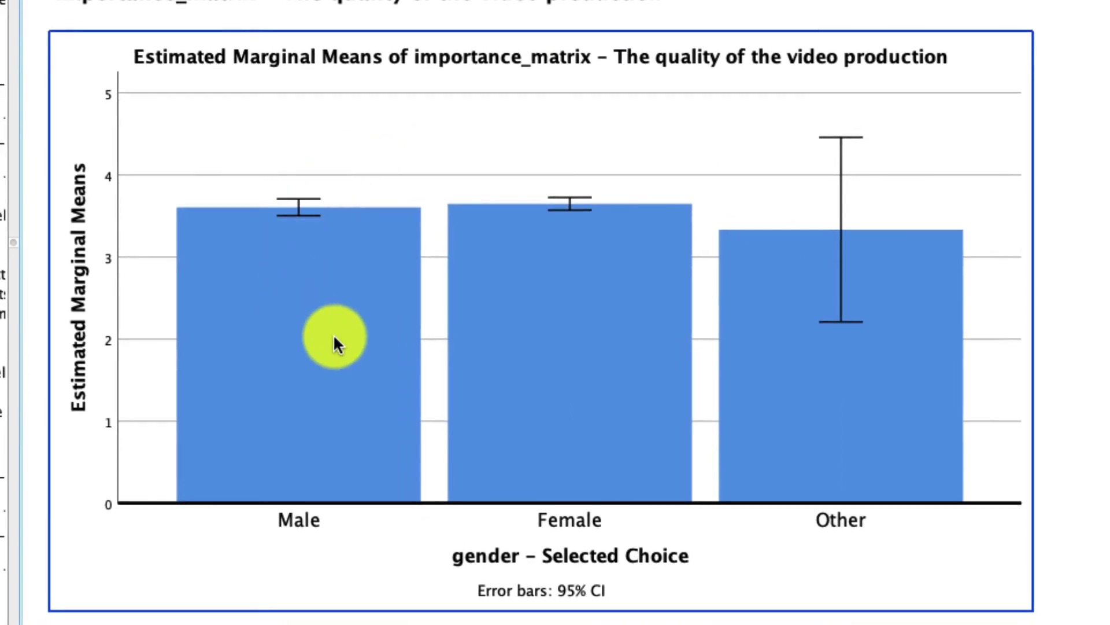